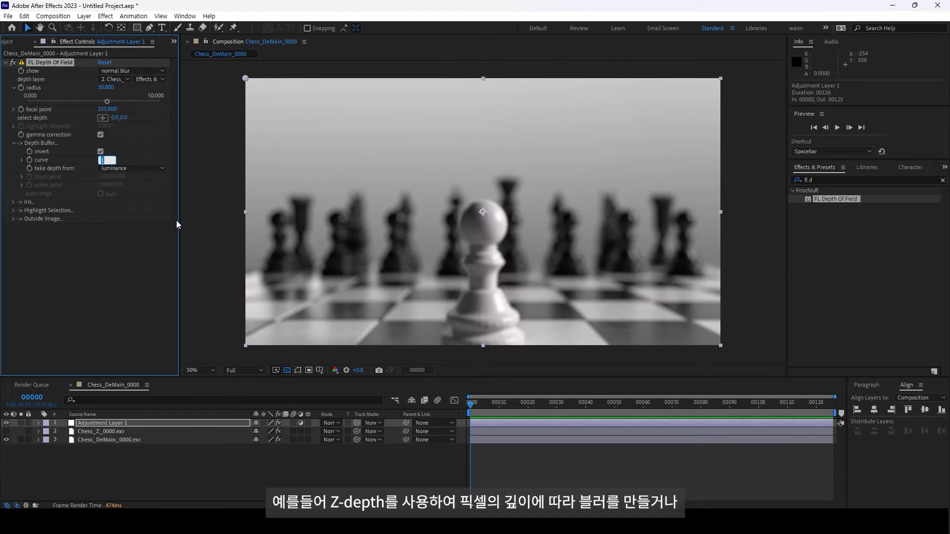
- Set the depth curve to 1.5, focus the blur on the front pawn, and enlarge the Composition panel
text(1.5)
key(Return)
click(102, 117)
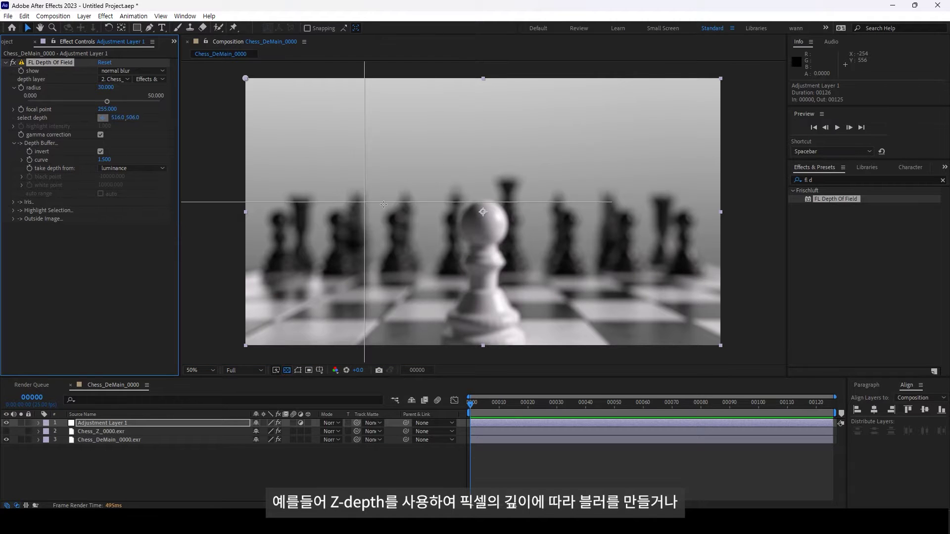
click(481, 228)
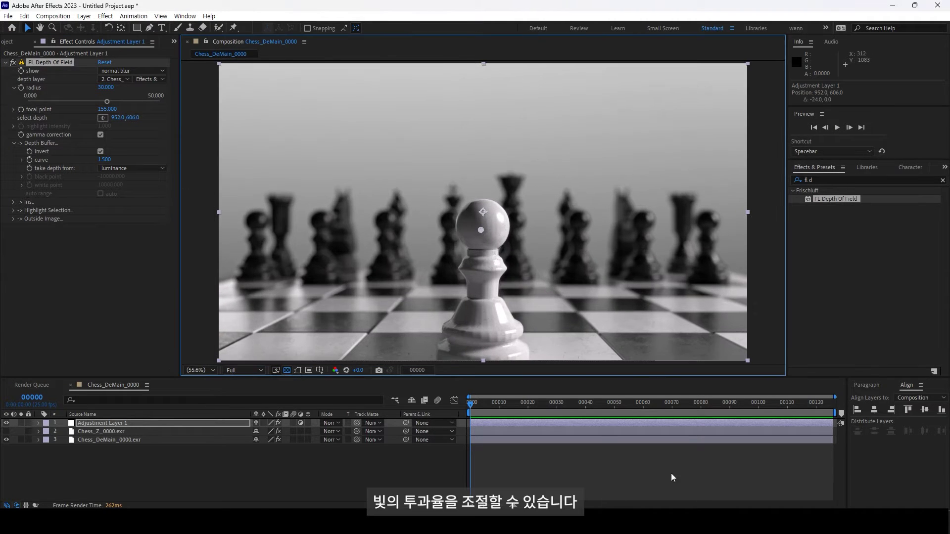
drag(211, 378, 213, 432)
drag(787, 311, 837, 265)
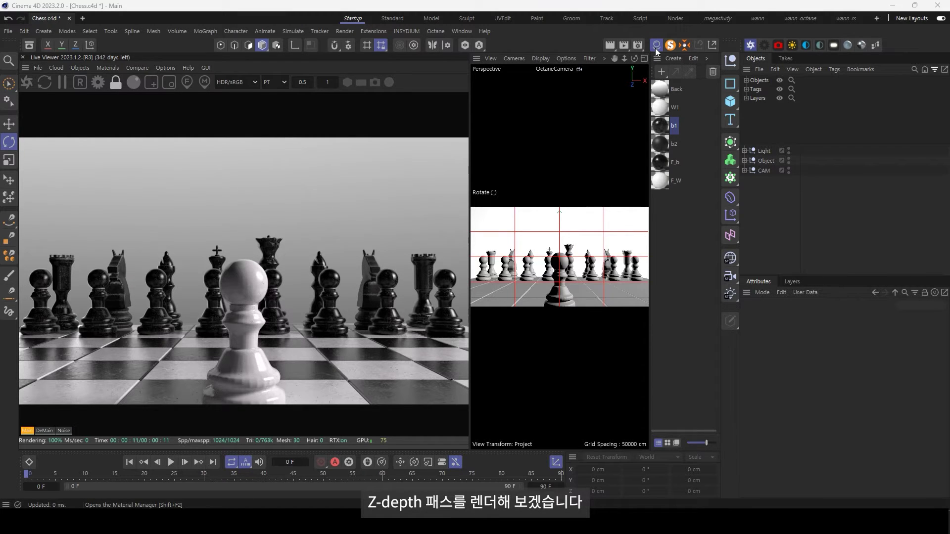
- Open the Octane Render AOV manager from the Octane Renderer's Render AOV group settings
click(637, 45)
click(554, 155)
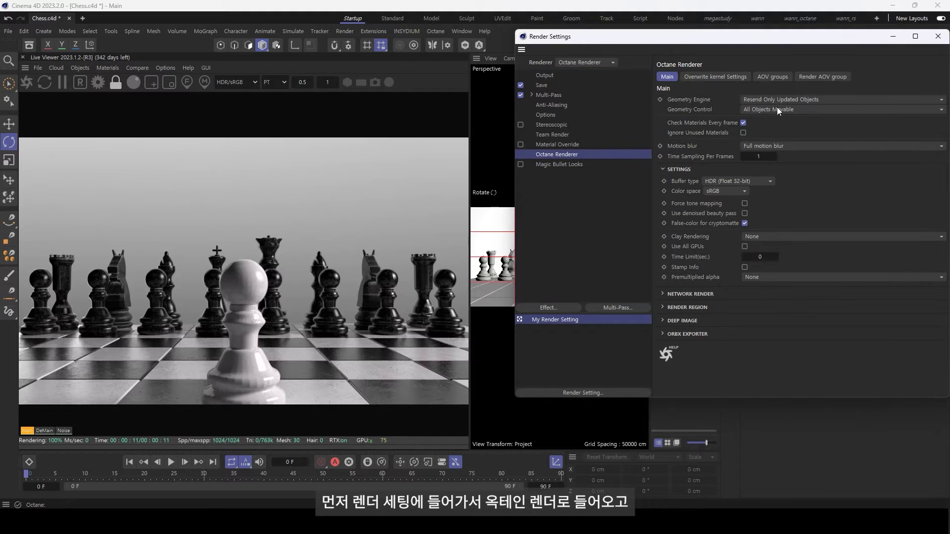
click(820, 78)
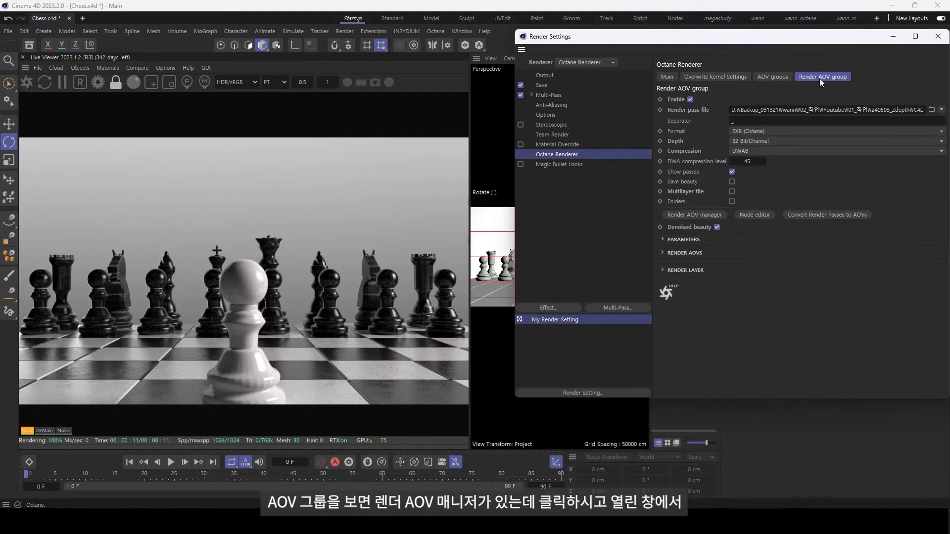
click(716, 216)
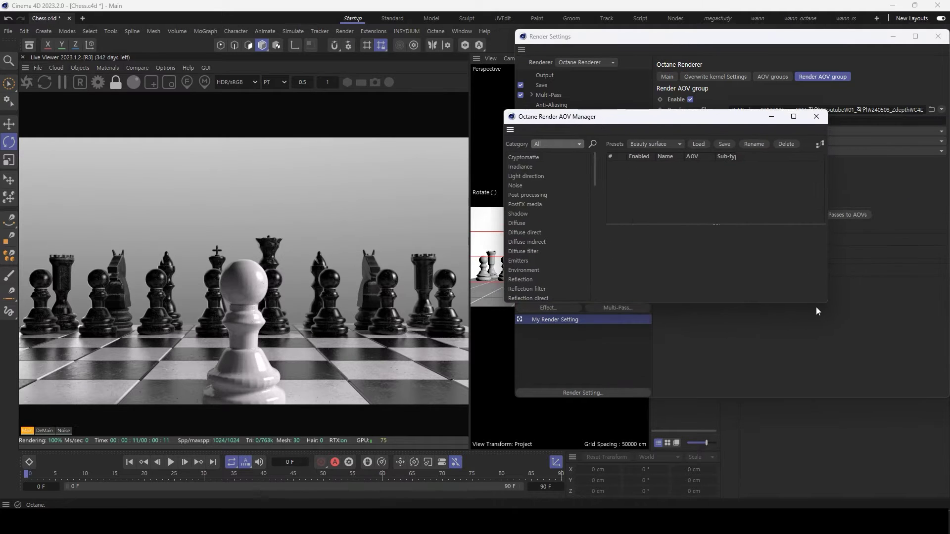
- Add a Z-depth AOV and display the Z-depth pass in the Live Viewer
scroll(572, 313, down, 10)
click(536, 355)
double_click(535, 355)
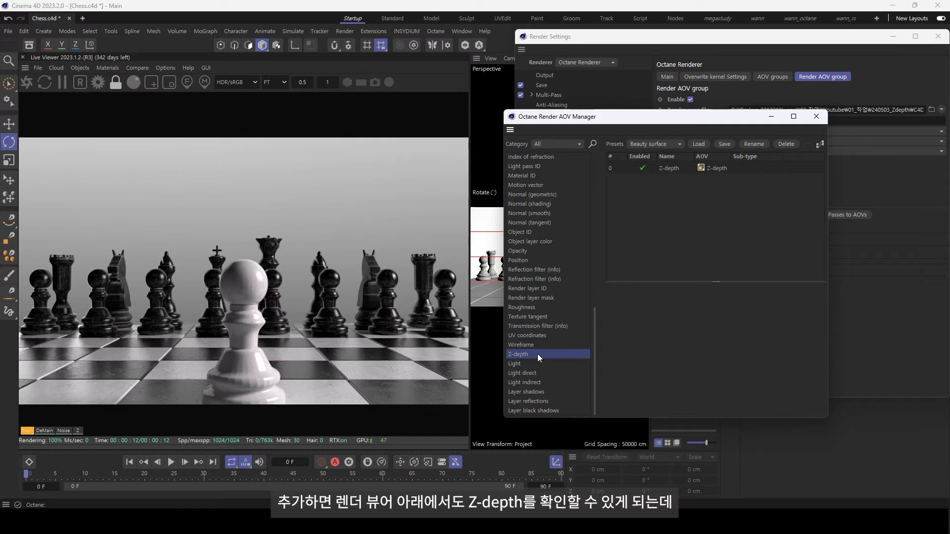
click(696, 165)
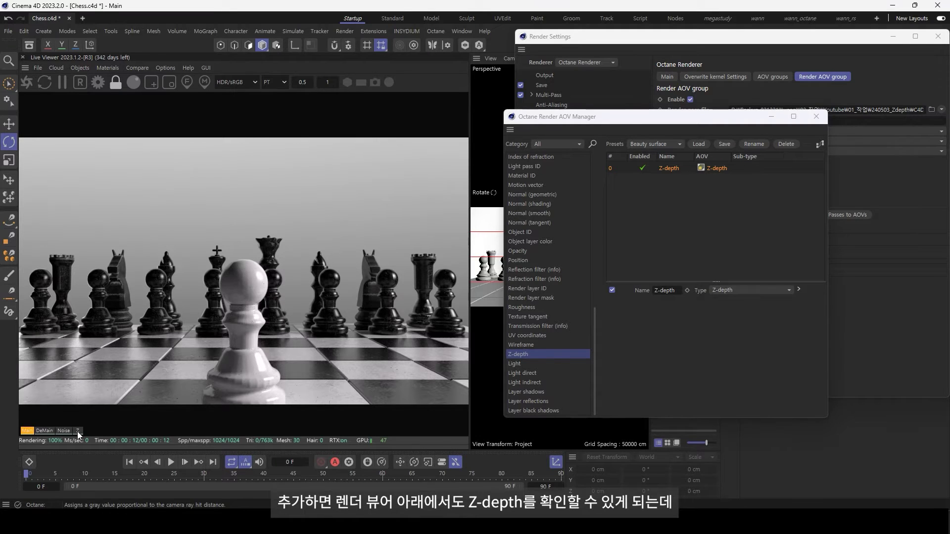
click(78, 430)
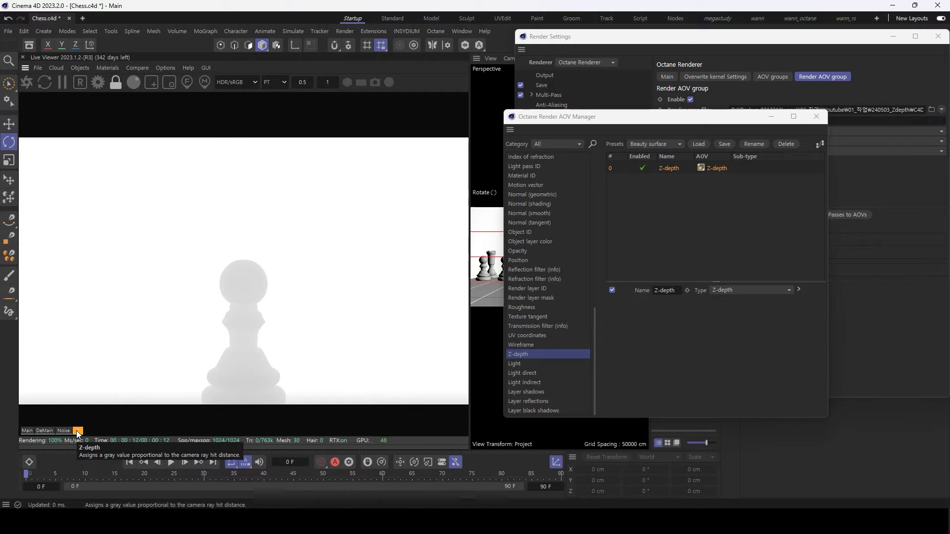
click(799, 290)
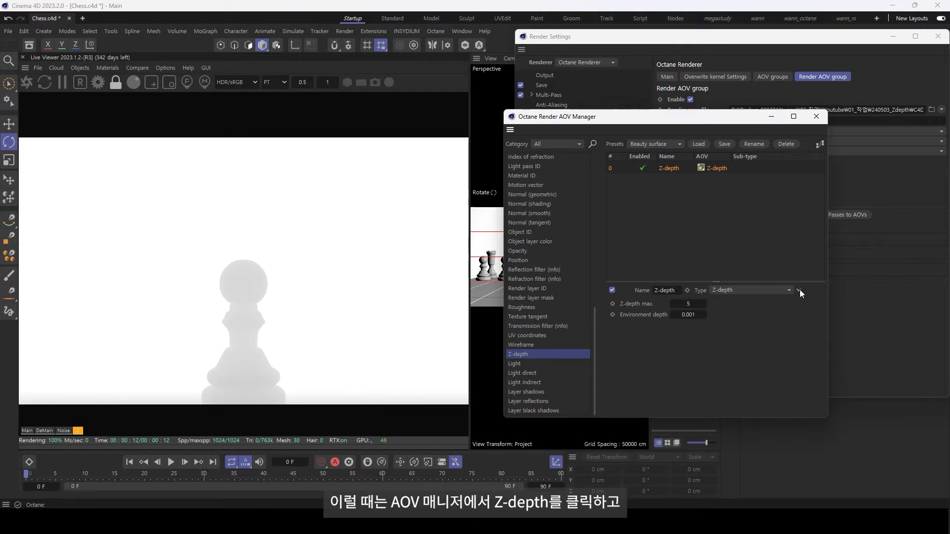
- Set the Z-depth max to 15, after trying 30 and 20
click(692, 308)
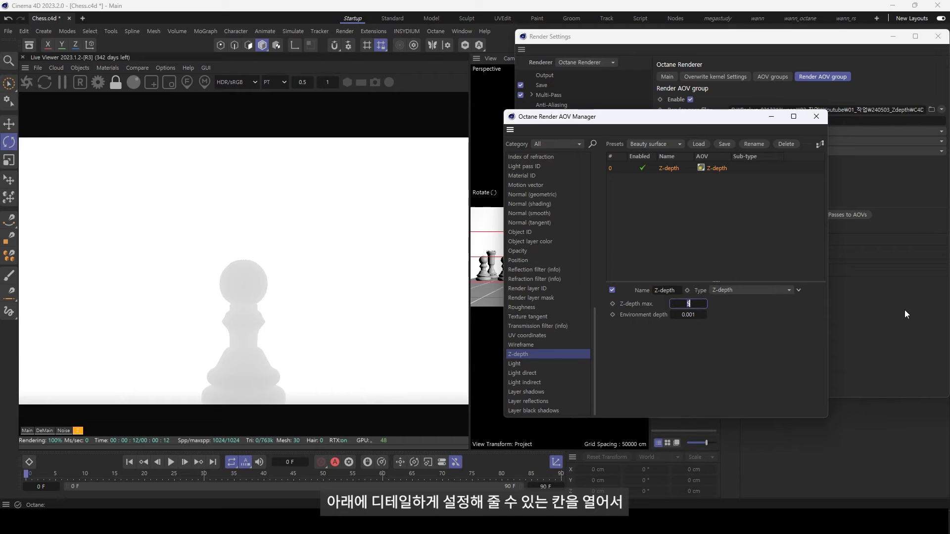
text(30)
key(Return)
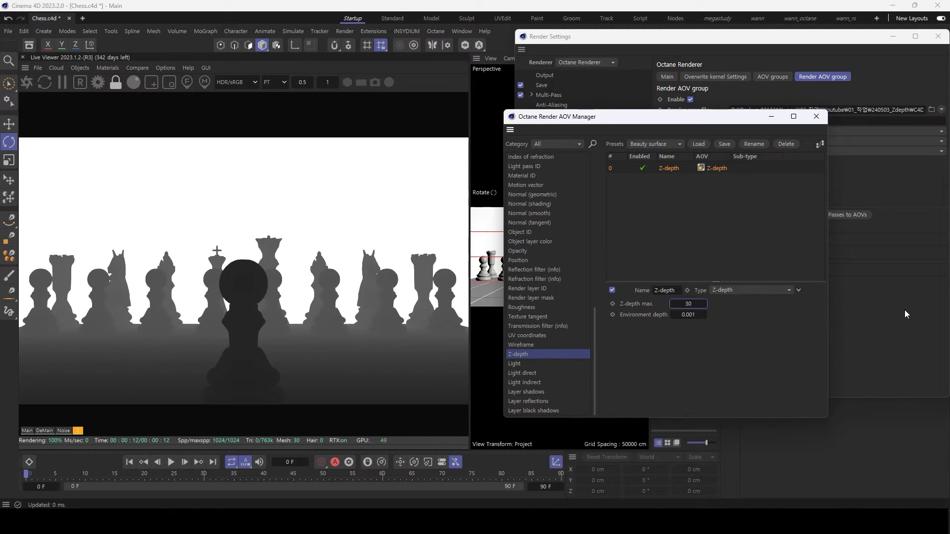
click(686, 303)
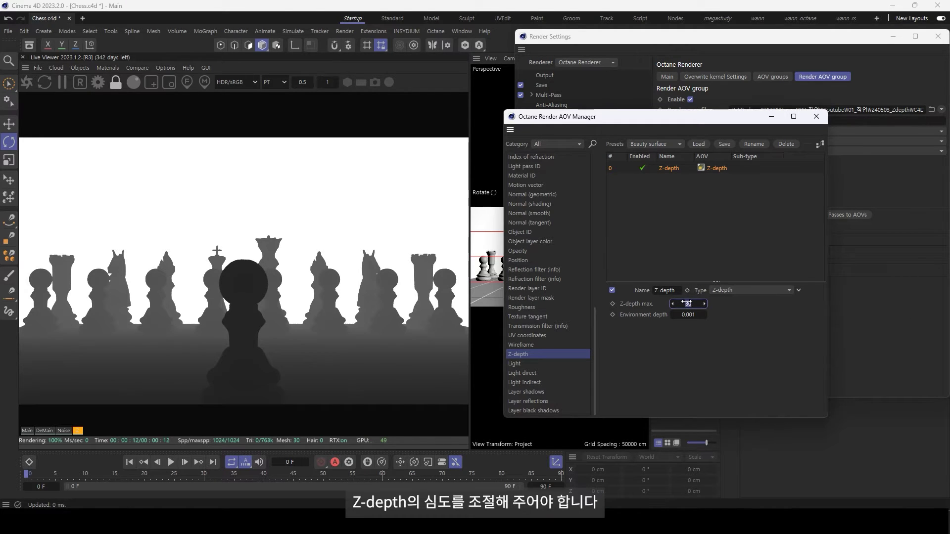
text(20)
key(Return)
click(686, 303)
text(15)
key(Return)
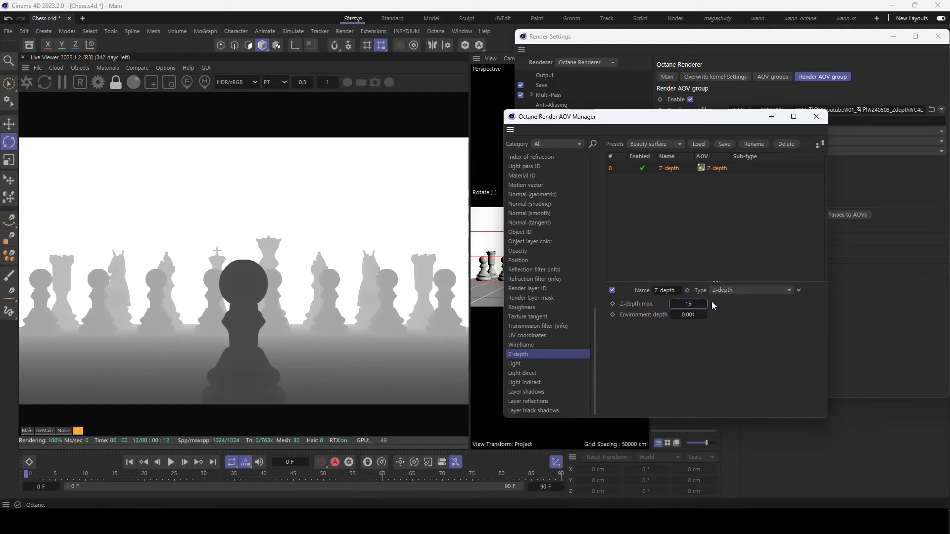
- Close the AOV manager, keep the EXR (Octane) pass format, and render to the Picture Viewer
click(816, 116)
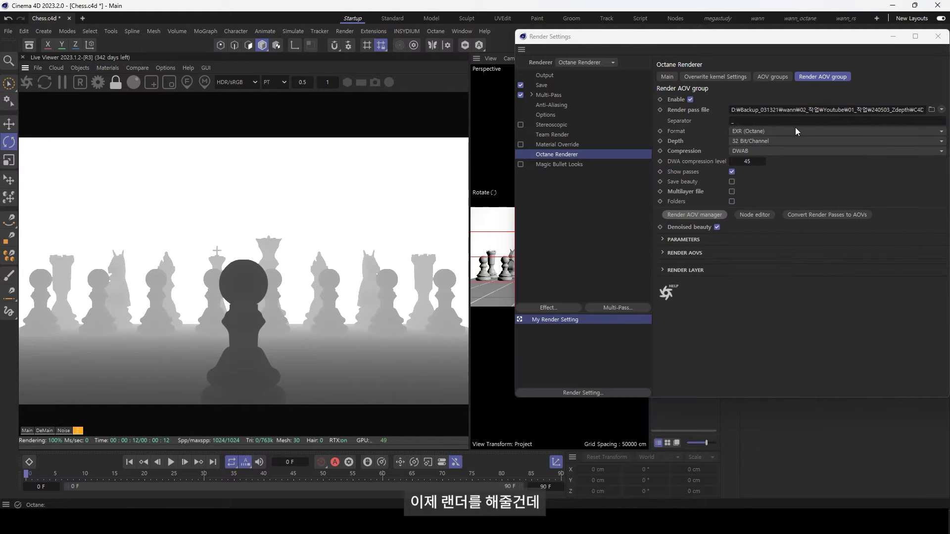
click(752, 131)
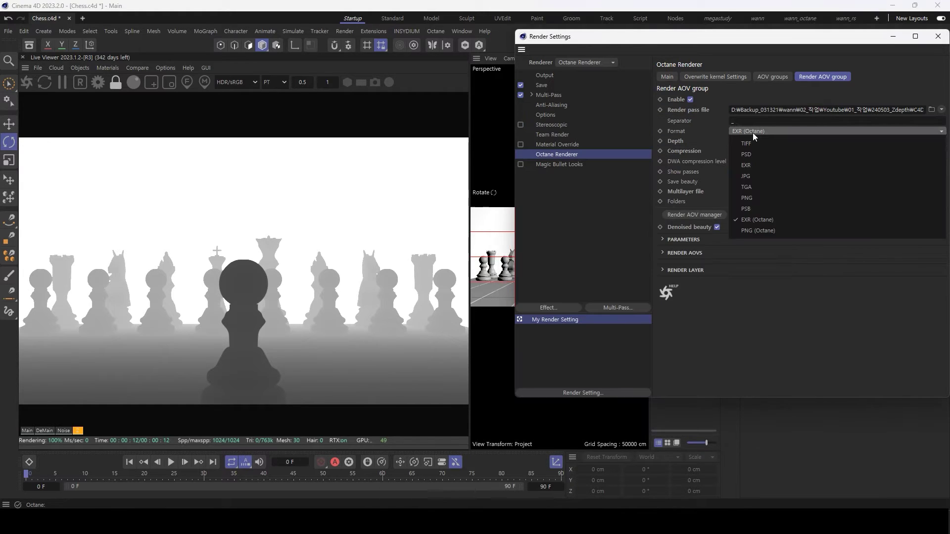
click(762, 221)
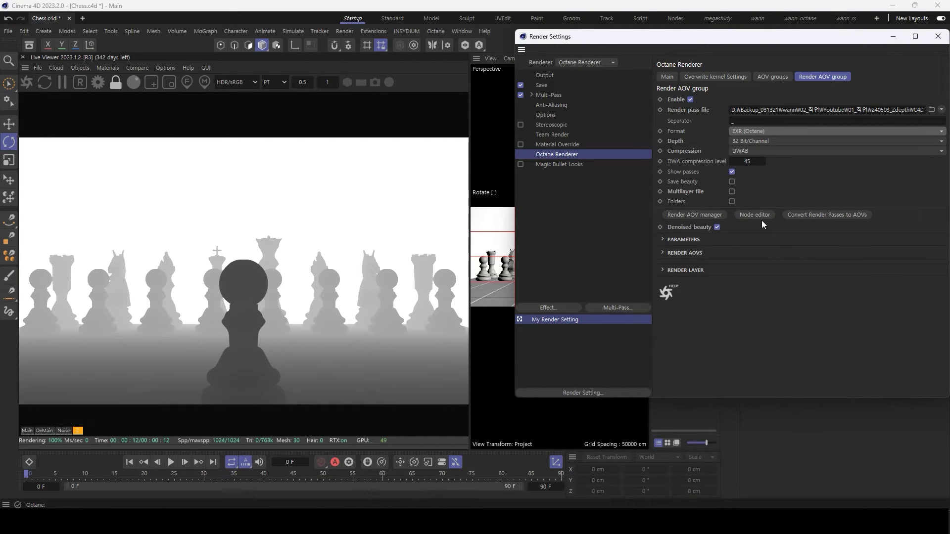
key(shift+r)
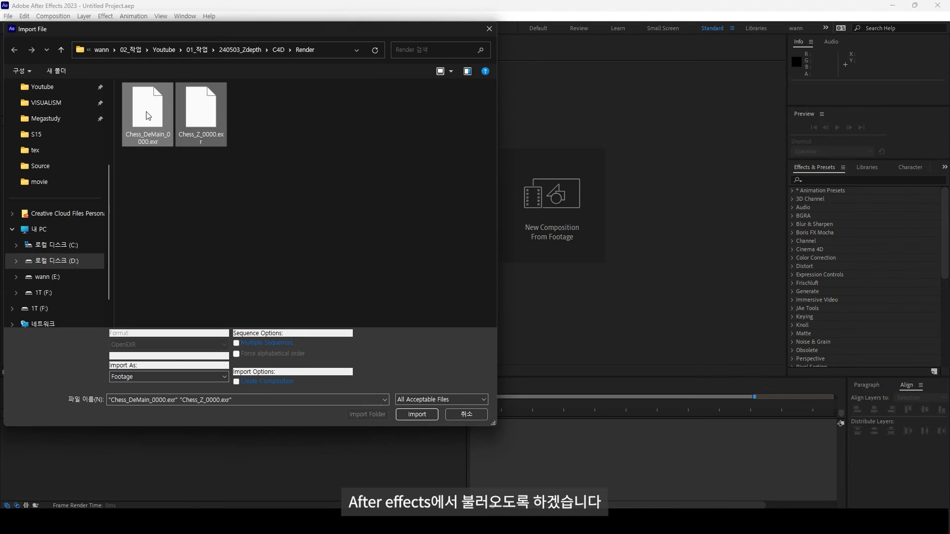
key(Return)
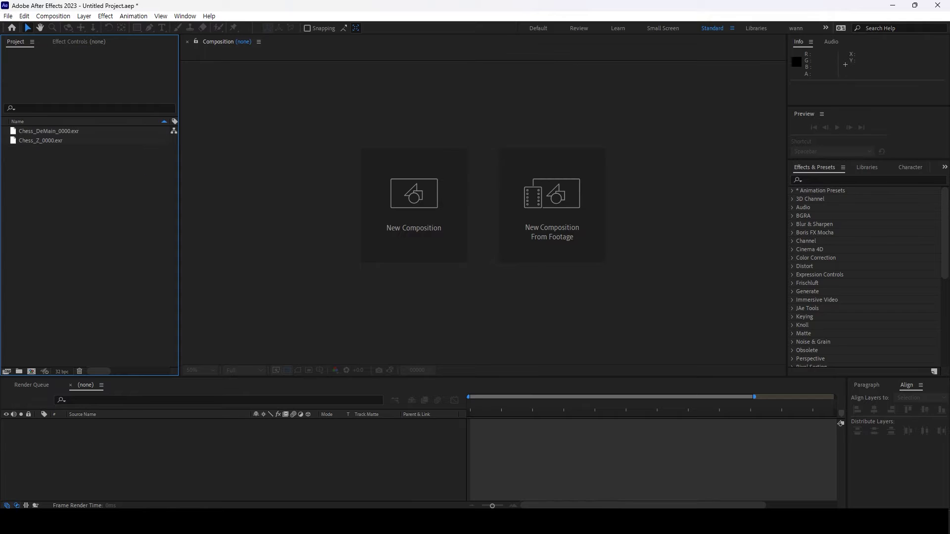
- Build a composition from Chess_DeMain_0000.exr with Chess_Z_0000.exr on top, and apply EXtractoR
drag(44, 131, 159, 431)
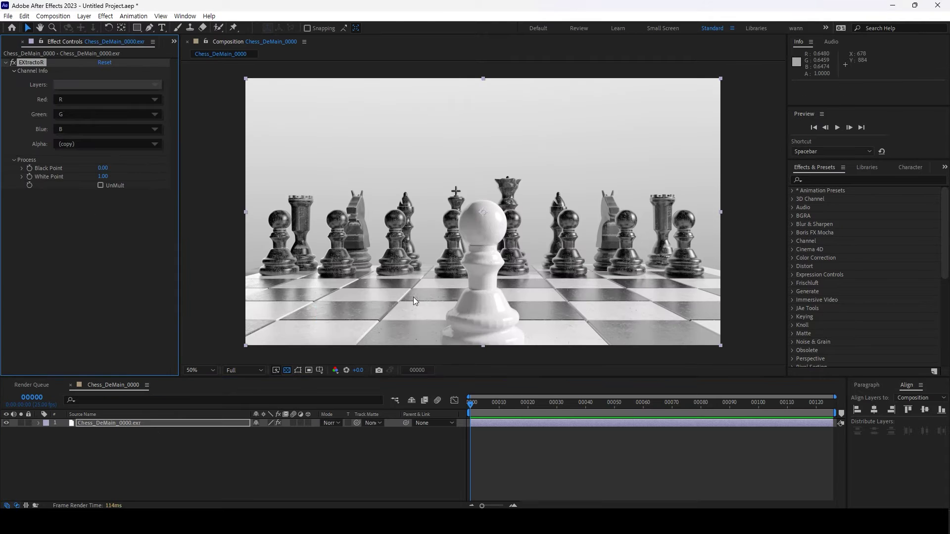
click(56, 141)
drag(42, 150, 119, 424)
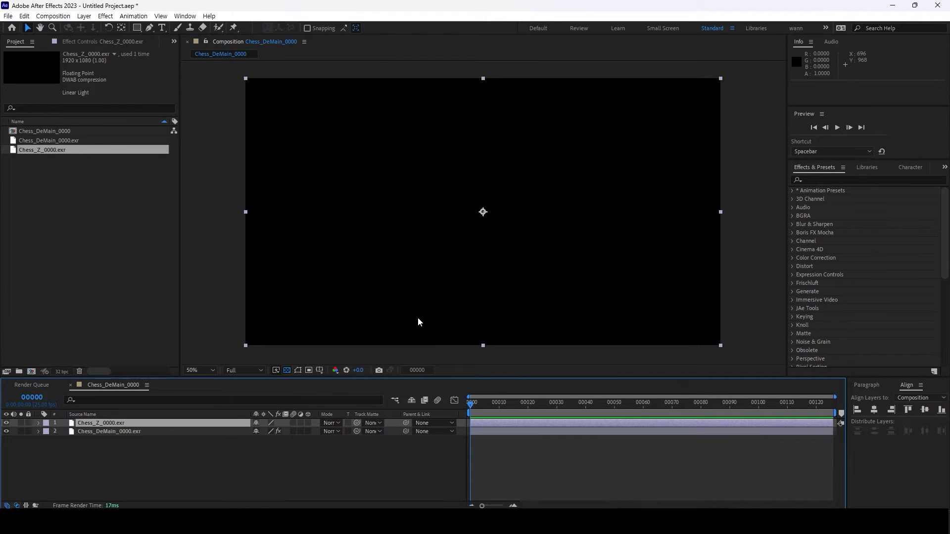
click(866, 180)
text(extractor)
click(838, 200)
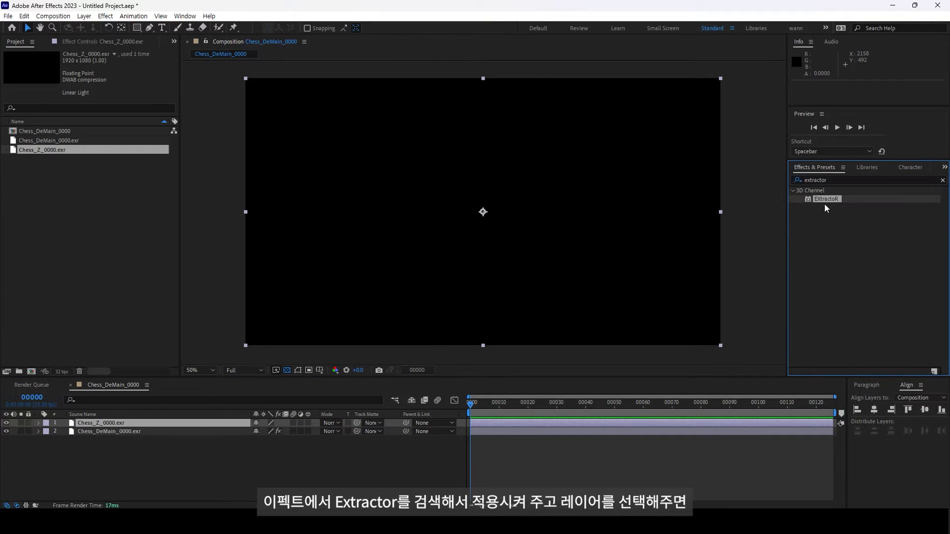
double_click(826, 199)
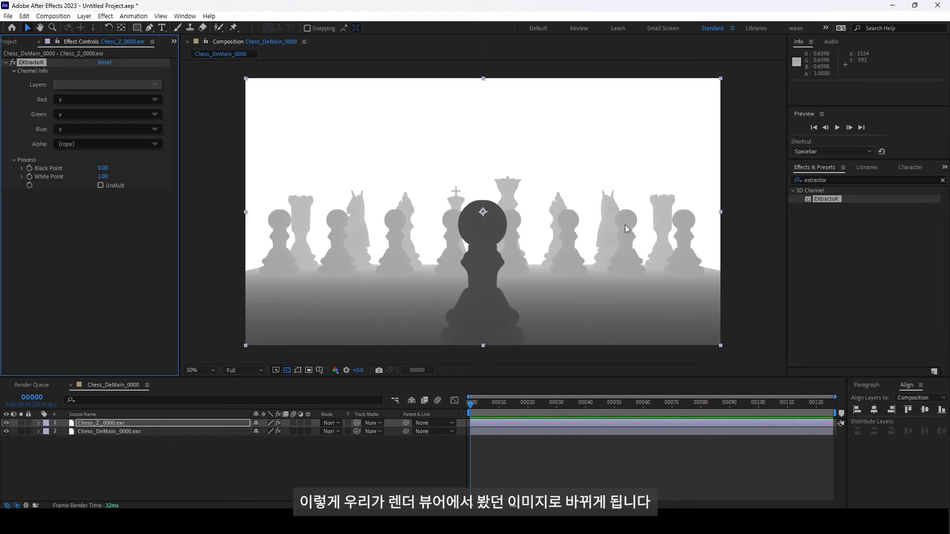
- Set EXtractoR's Black Point on the Chess_Z layer to 0.5, after trying 0.1
click(104, 168)
text(0.1)
key(Return)
click(107, 169)
text(0.5)
key(Return)
click(104, 168)
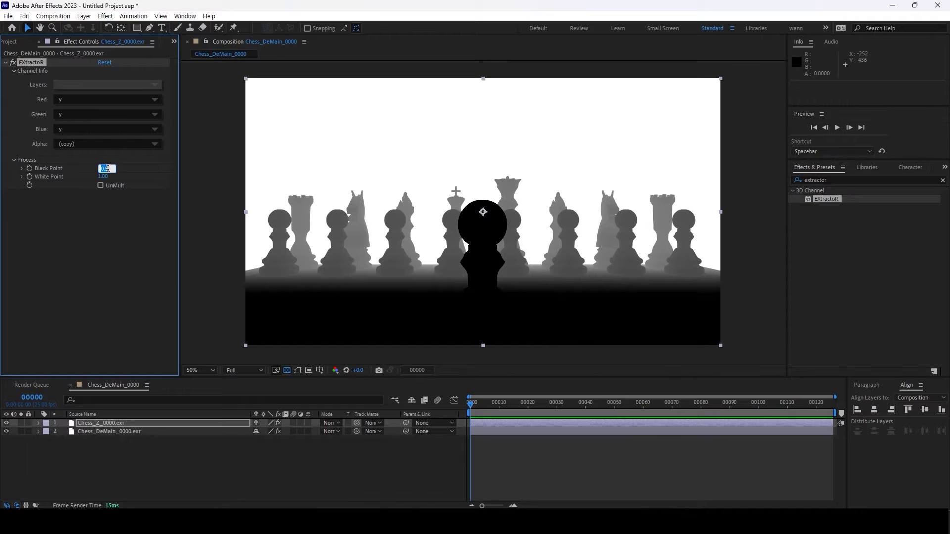
- Reset the black point to 0, try a Levels gamma on the depth pass, then remove Levels
text(0)
key(Return)
double_click(815, 180)
text(level)
mouse_move(828, 243)
mouse_down()
mouse_move(107, 239)
mouse_move(113, 257)
mouse_move(50, 258)
mouse_up()
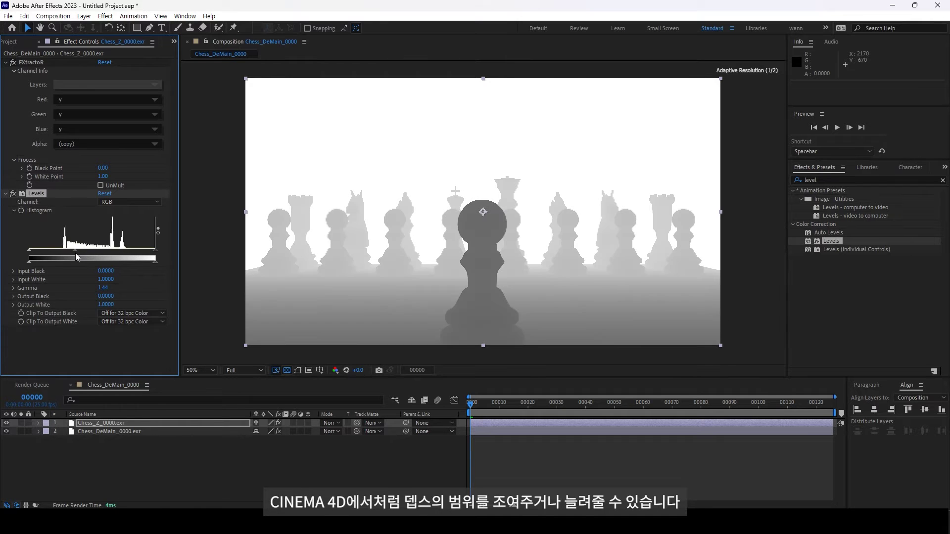
drag(49, 258, 136, 258)
key(ctrl+z)
key(ctrl+z)
key(ctrl+z)
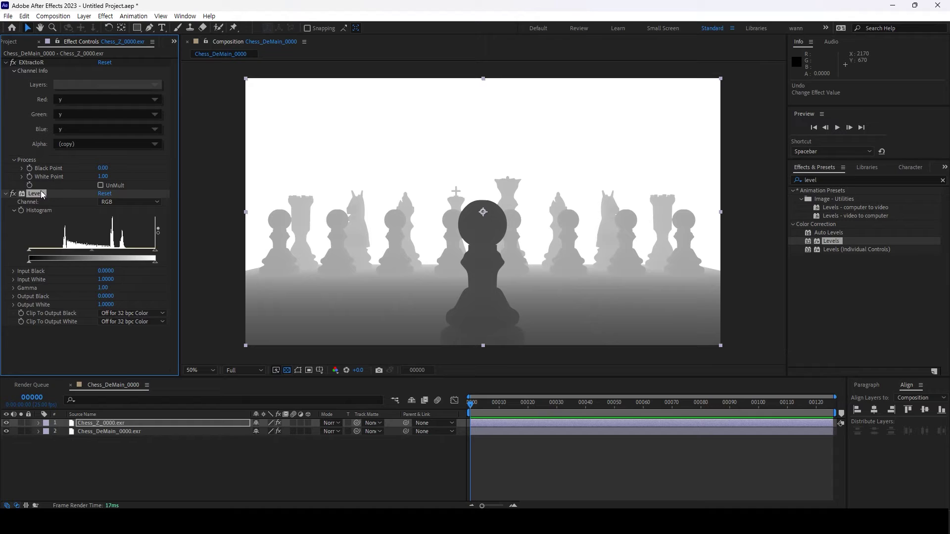
key(Delete)
- Hide the Chess_Z layer and add a new adjustment layer on top
click(6, 423)
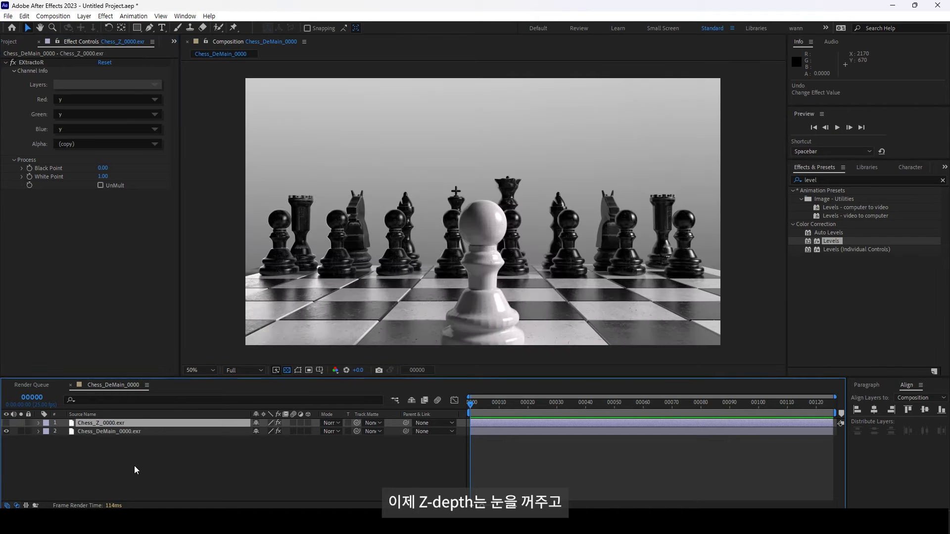
click(128, 481)
key(ctrl+alt+y)
click(106, 425)
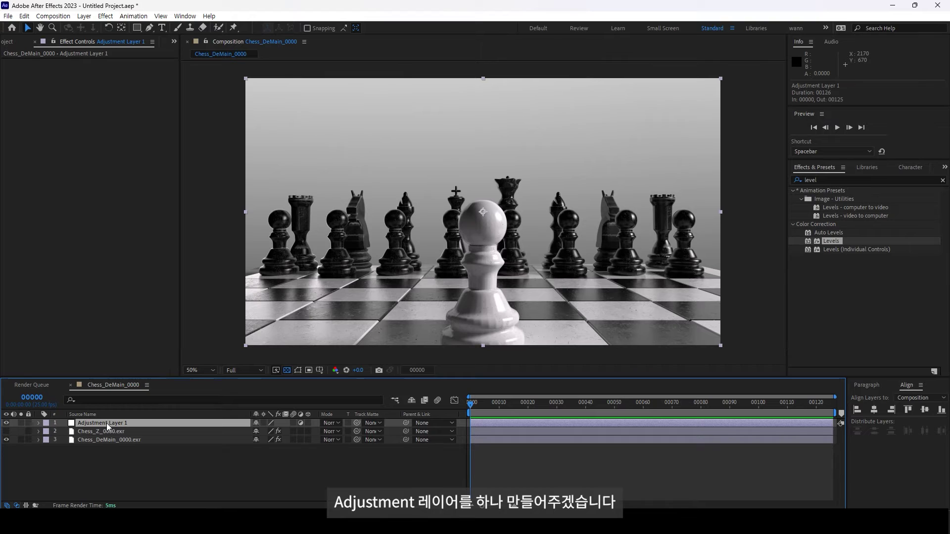
- Apply FL Depth Of Field to the adjustment layer, reading depth from Chess_Z_0000.exr's Effects & Masks
click(866, 180)
text(fl d)
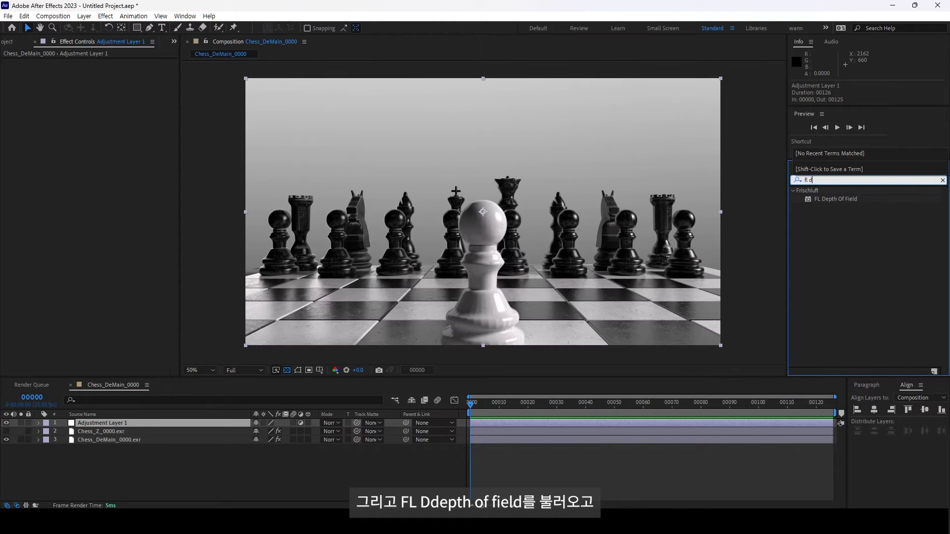
drag(832, 199, 107, 134)
click(117, 80)
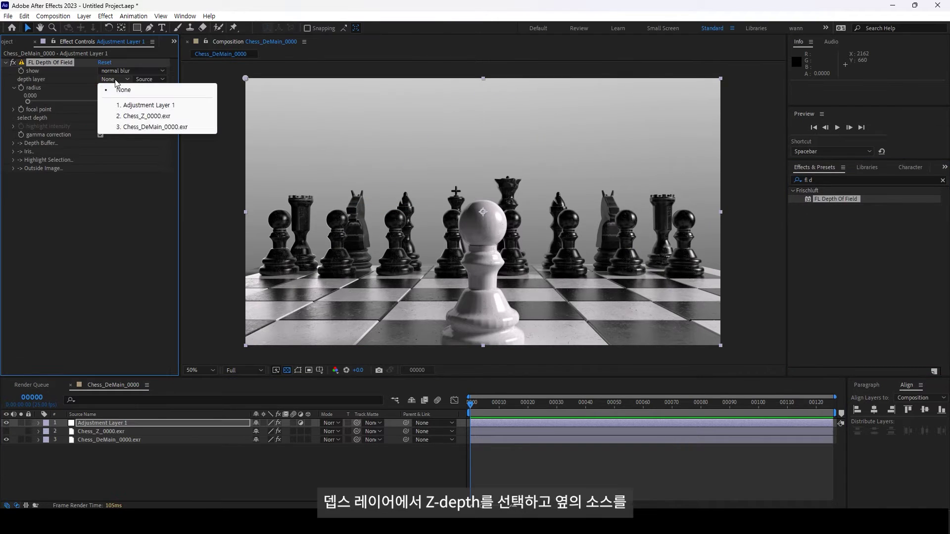
click(139, 117)
click(148, 79)
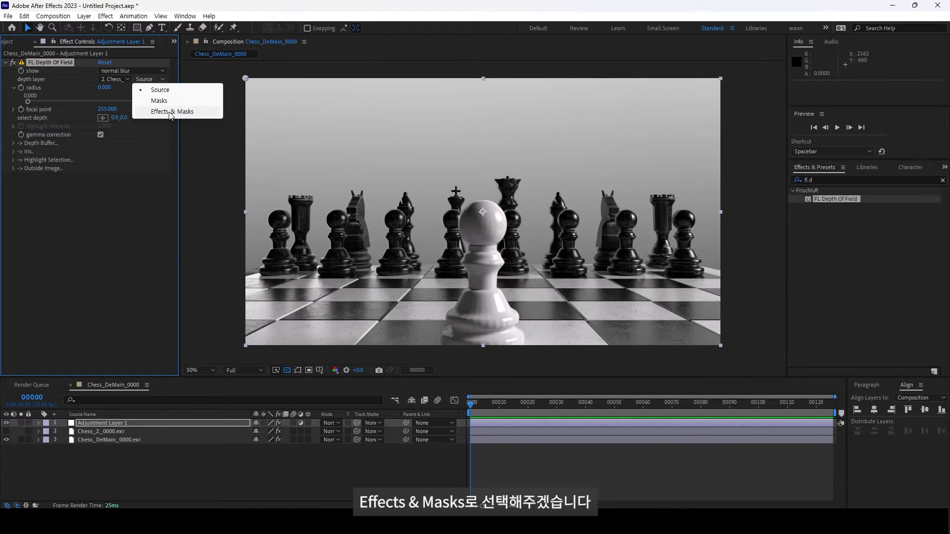
click(170, 113)
- Set the depth-of-field blur radius to 30, after trying 10
click(104, 88)
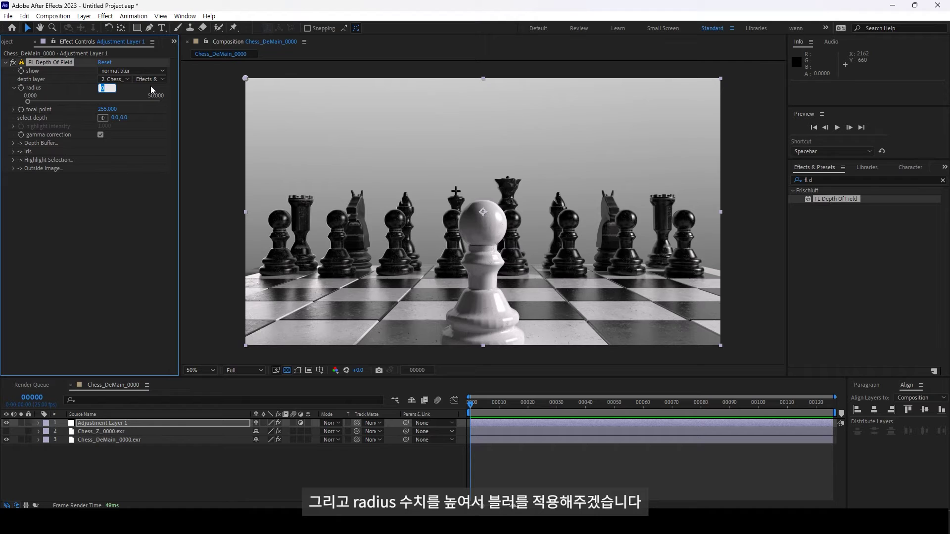
text(10)
key(Return)
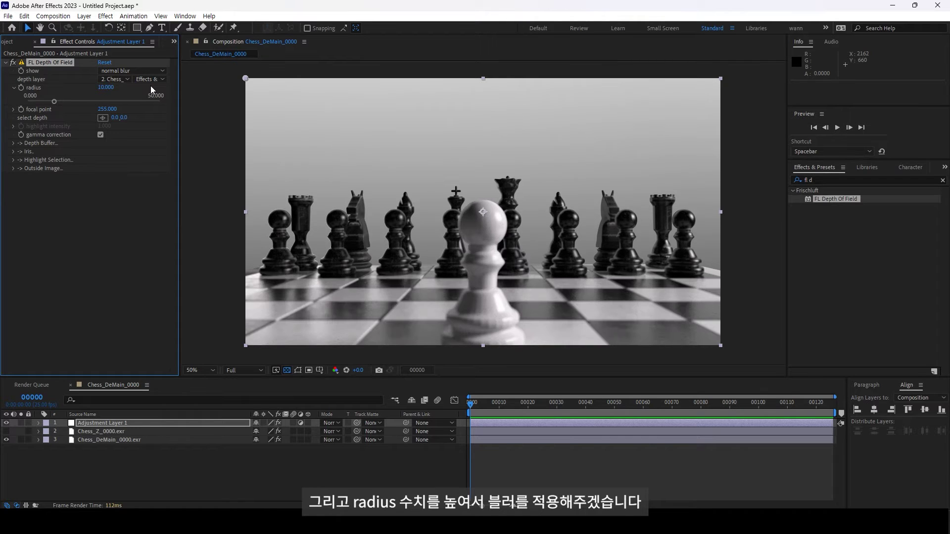
click(107, 88)
text(30)
key(Return)
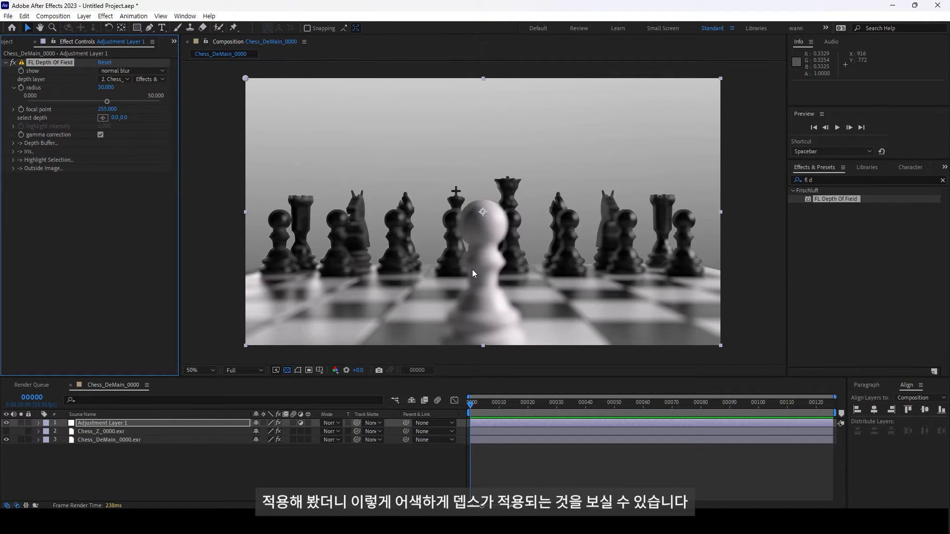
- Toggle the blur and Z-depth layers to compare against the sharp render, then reselect the adjustment layer
click(6, 423)
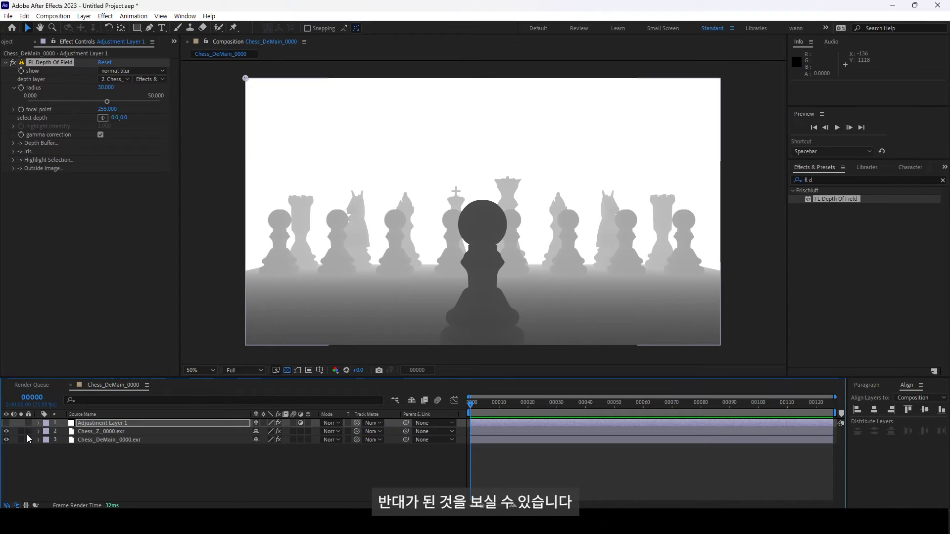
click(6, 431)
click(6, 423)
click(92, 423)
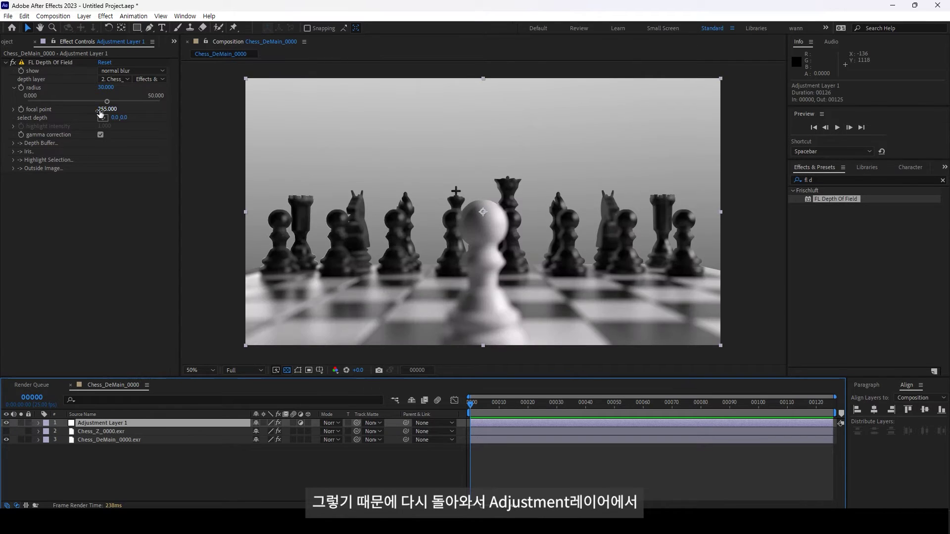
- Invert the depth buffer and set its curve to 1.500
click(13, 144)
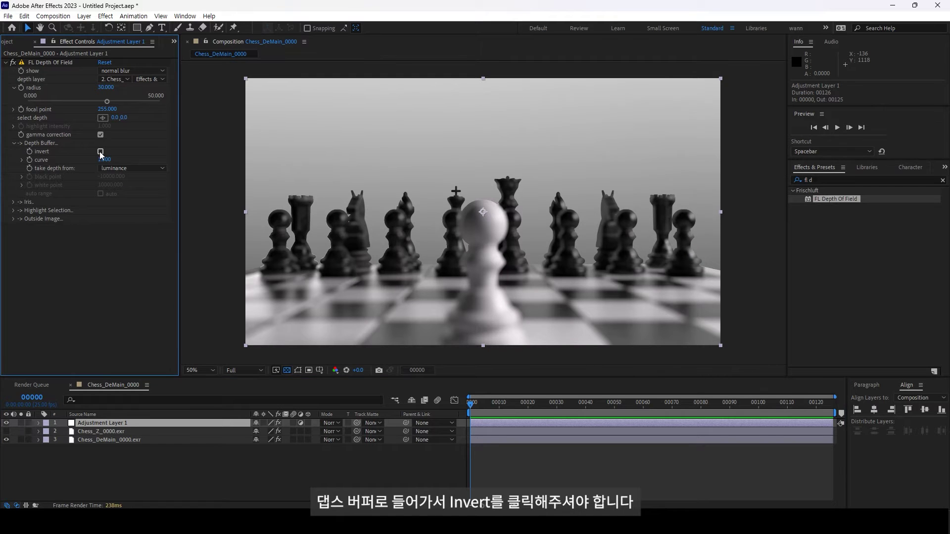
click(101, 152)
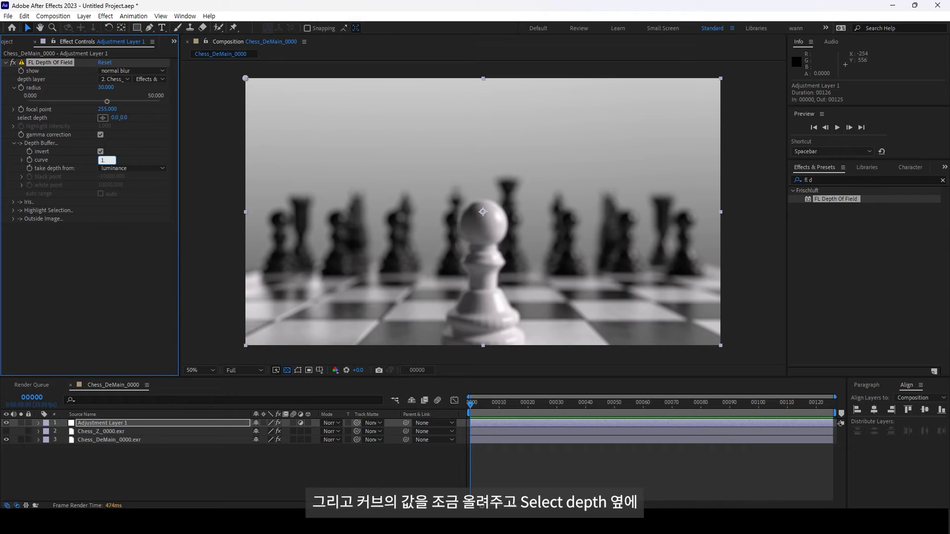
text(5)
key(Return)
click(102, 117)
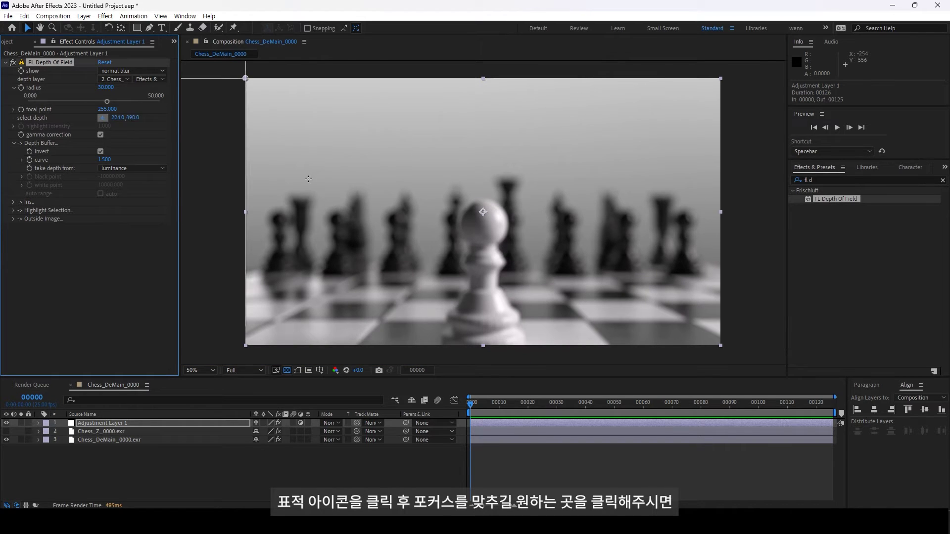
- Focus the blur on the front white pawn and fit the whole frame in the viewer
click(487, 228)
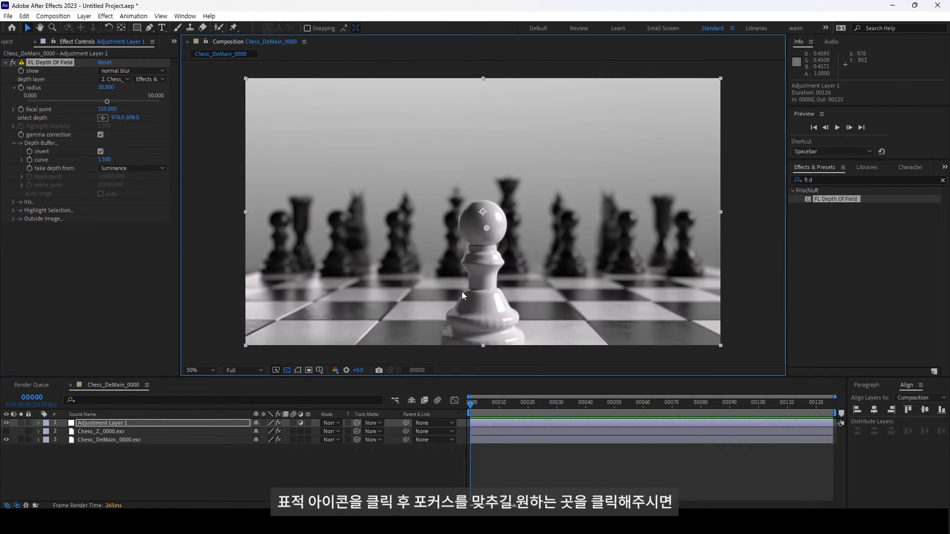
drag(487, 228, 481, 229)
click(201, 371)
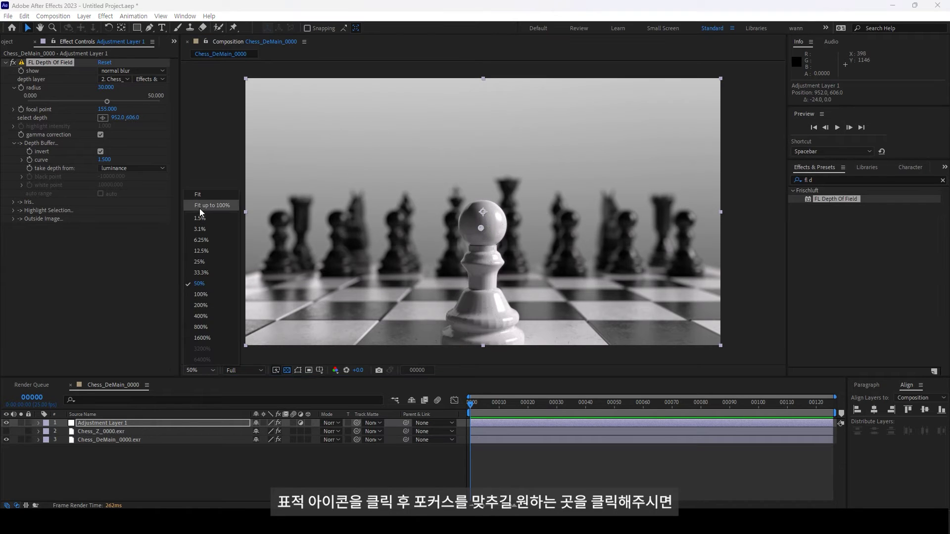
click(204, 208)
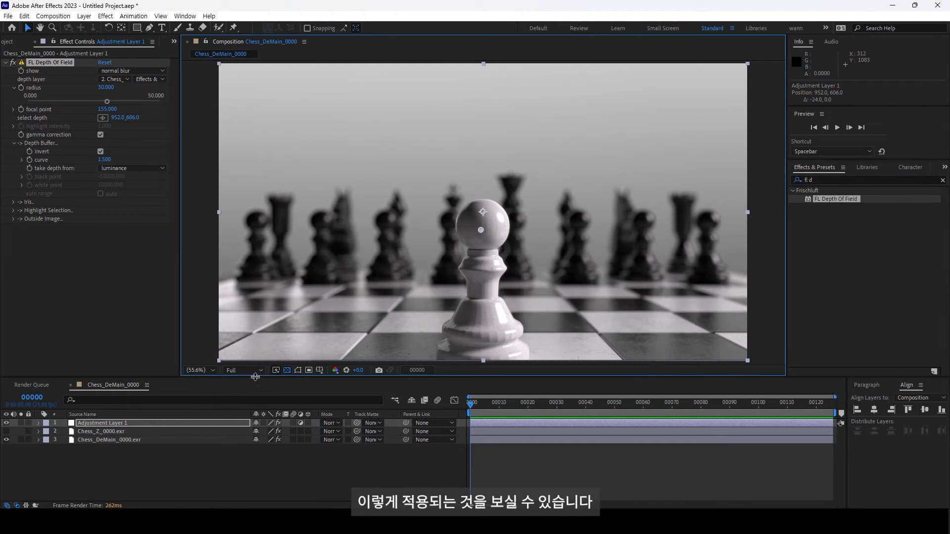
- Enlarge the Composition viewer and reselect the FL Depth Of Field effect
drag(366, 378, 366, 433)
drag(787, 267, 836, 269)
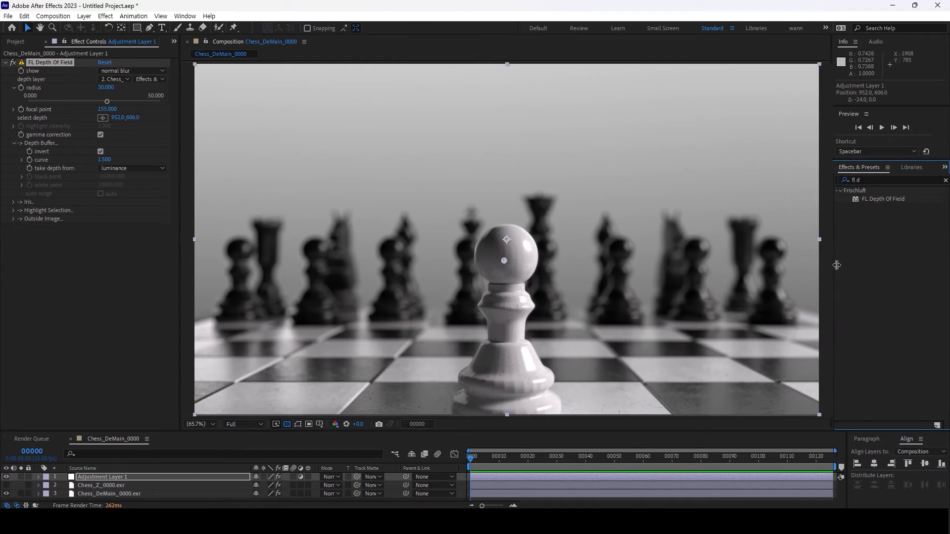
click(83, 277)
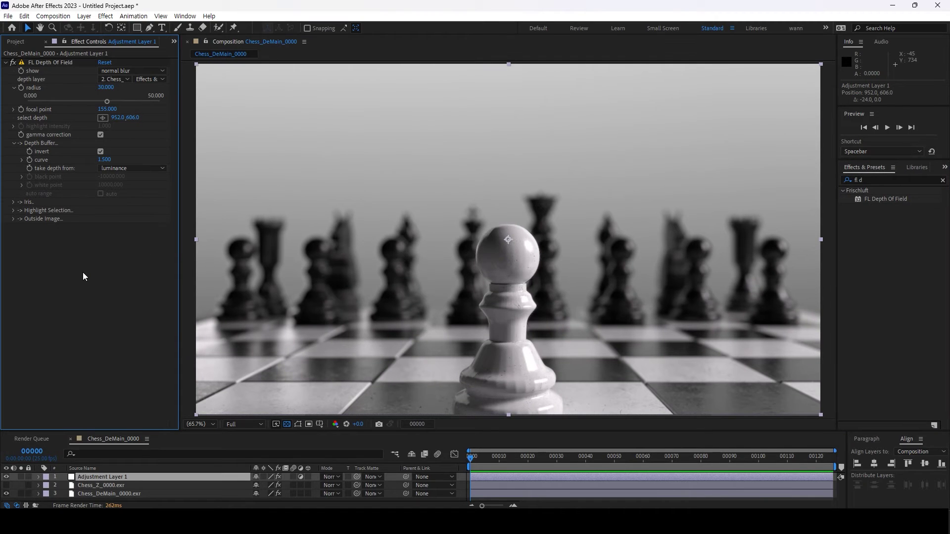
click(287, 426)
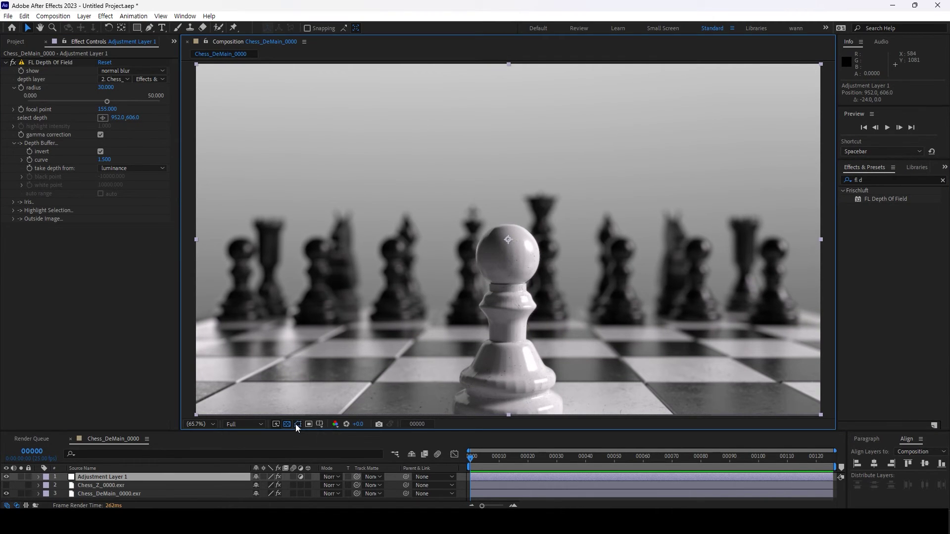
click(191, 346)
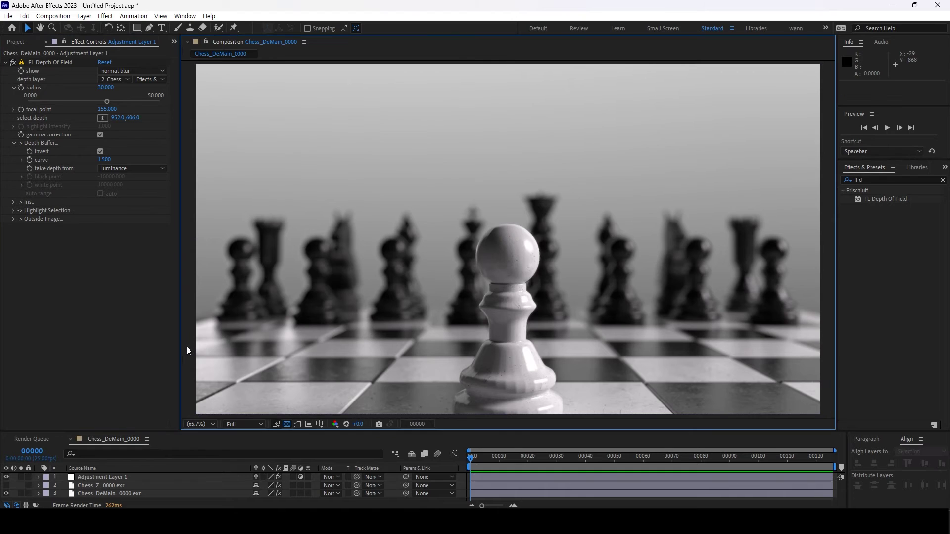
click(41, 65)
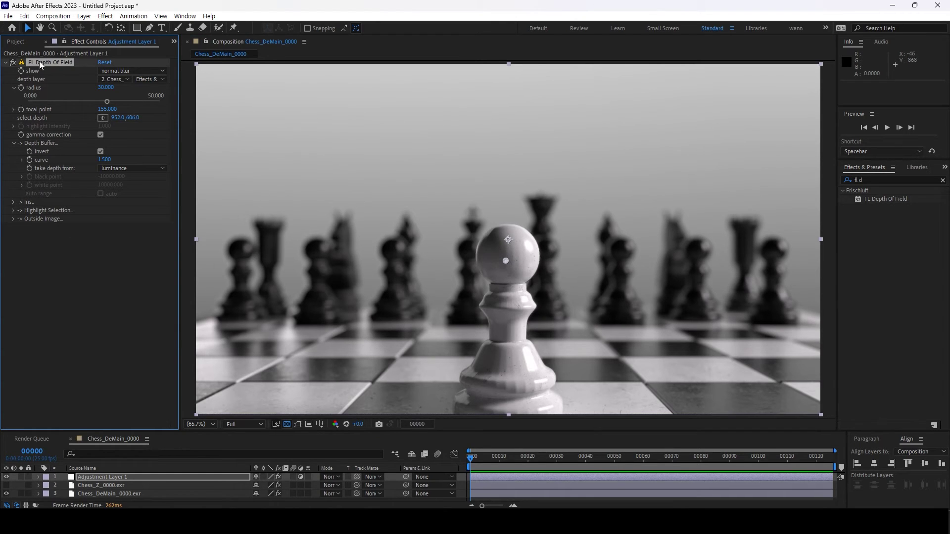
- Pick the far chess pieces as the focus depth and zoom the view to 50%
click(102, 118)
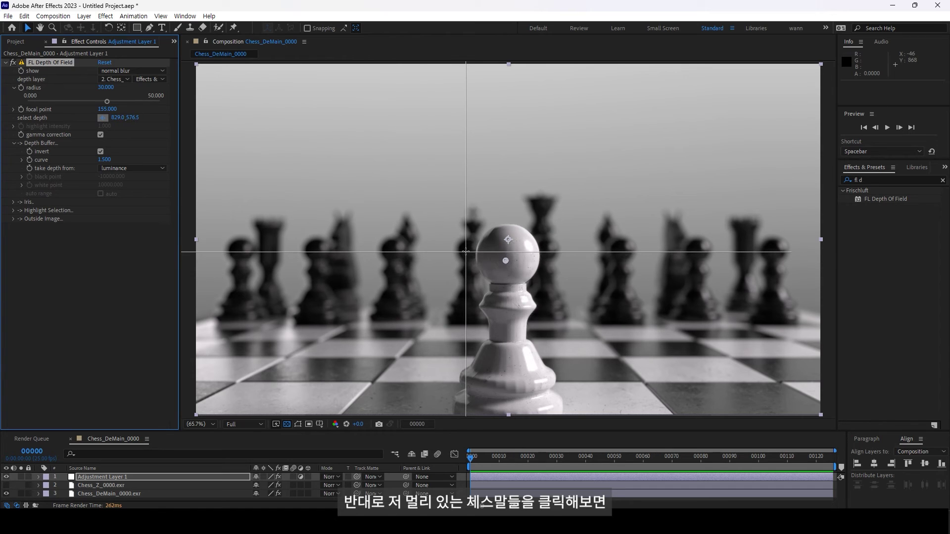
click(468, 249)
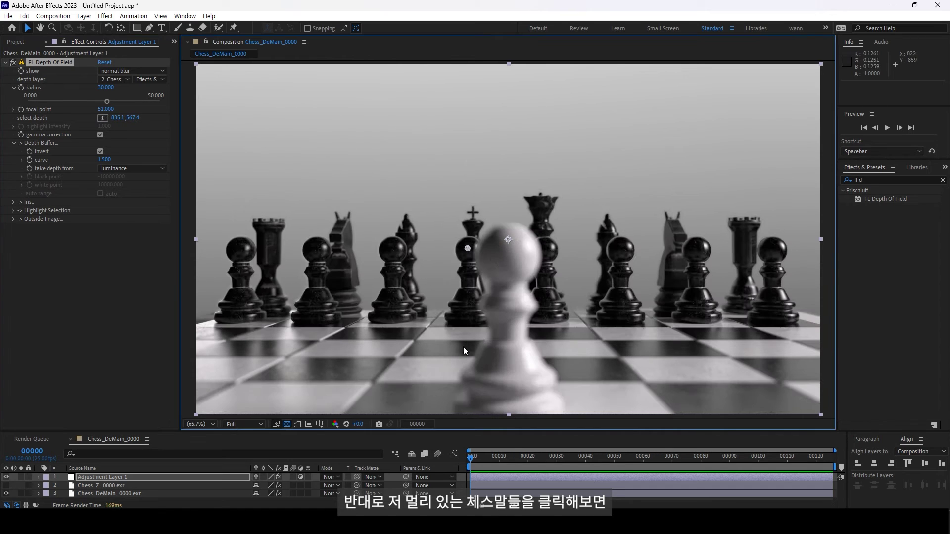
click(80, 361)
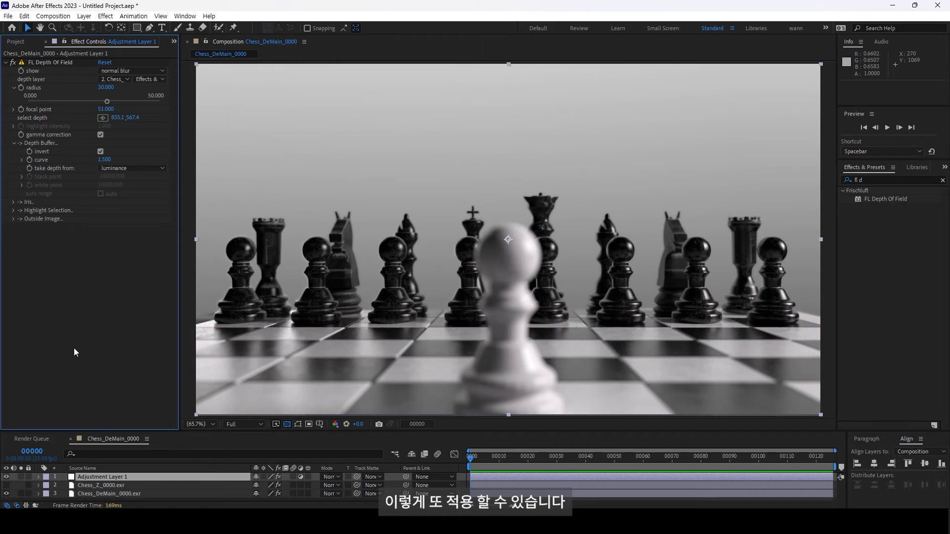
key(comma)
click(49, 62)
- Shift the focus point onto the back-row queen, then pick a focus object in Octane's Live Viewer
drag(482, 245, 510, 255)
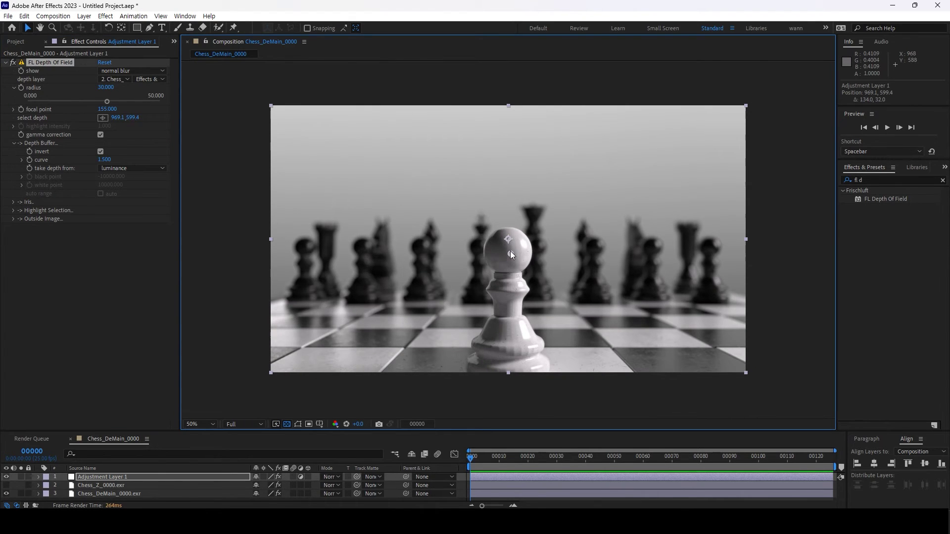
drag(510, 251, 533, 216)
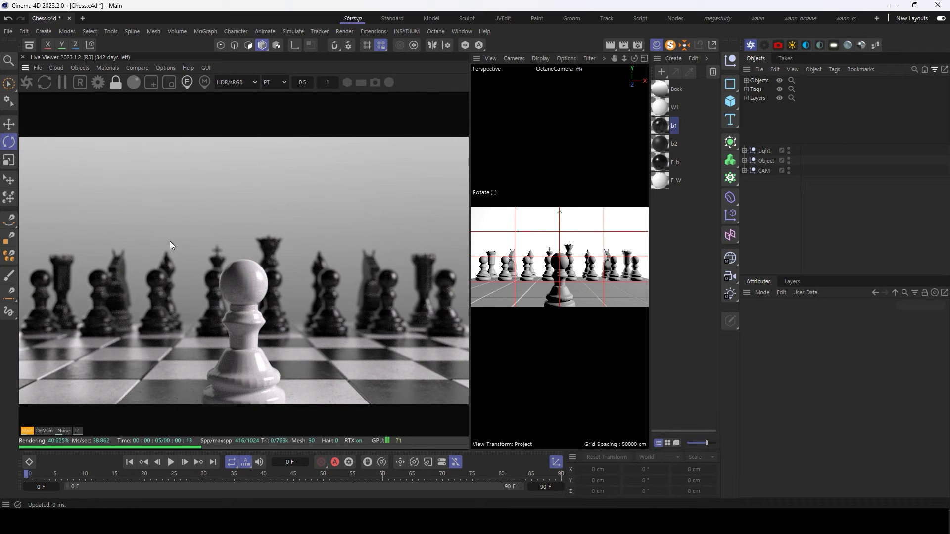
right_click(209, 292)
click(209, 288)
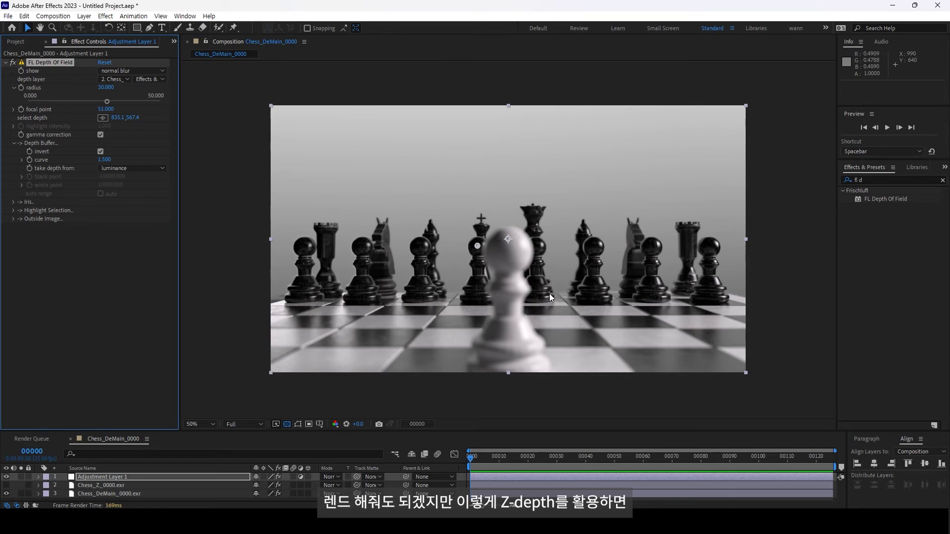
- Move the focus onto the front pawn, back to the rear pieces, then darken the depth pass blacks with Levels
drag(477, 243, 509, 250)
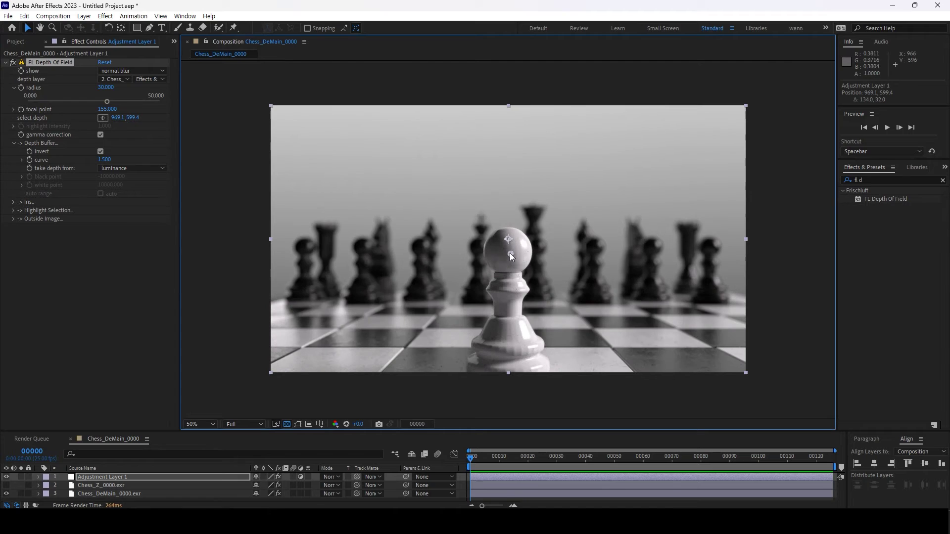
drag(509, 251, 533, 215)
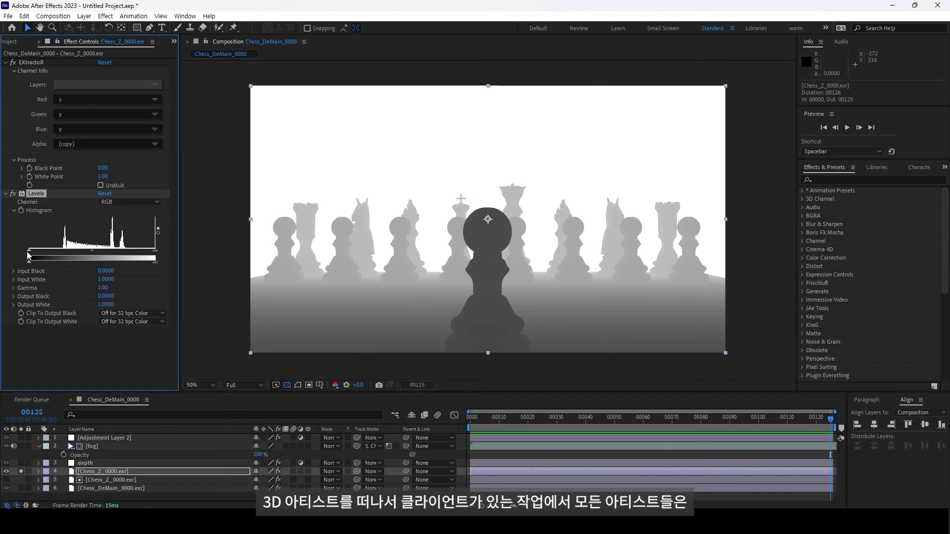
drag(28, 258, 65, 258)
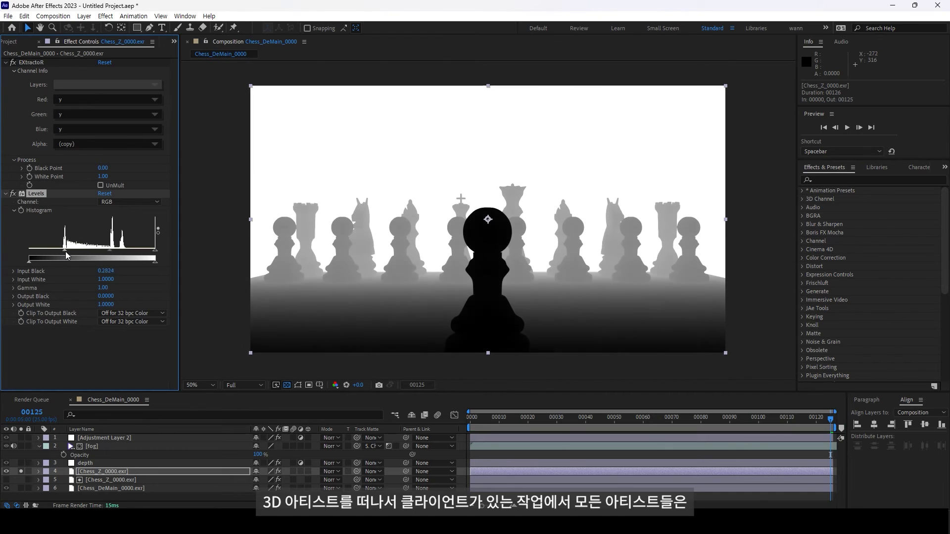
- Boost the Chess_Z Levels contrast and set the fog's Track Matte to Chess_Z
drag(154, 258, 108, 257)
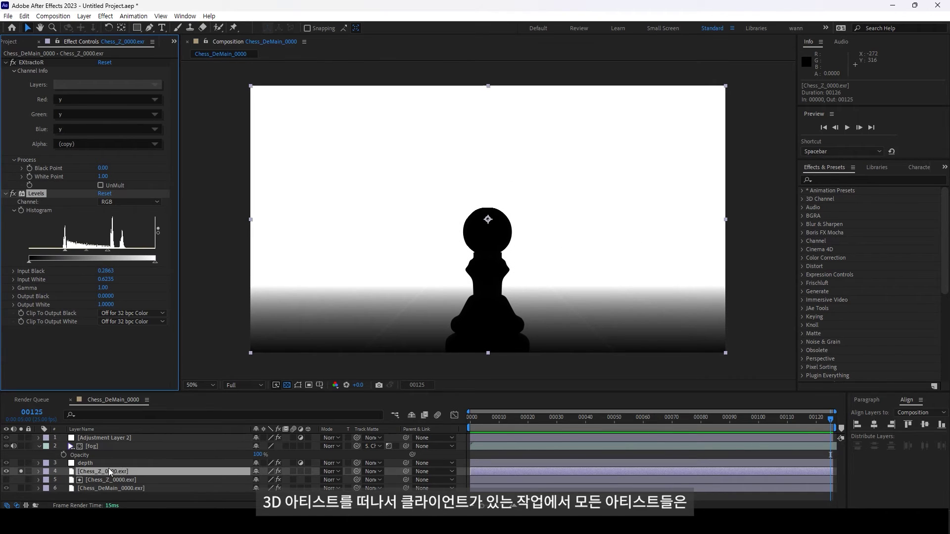
click(146, 448)
click(374, 447)
click(410, 413)
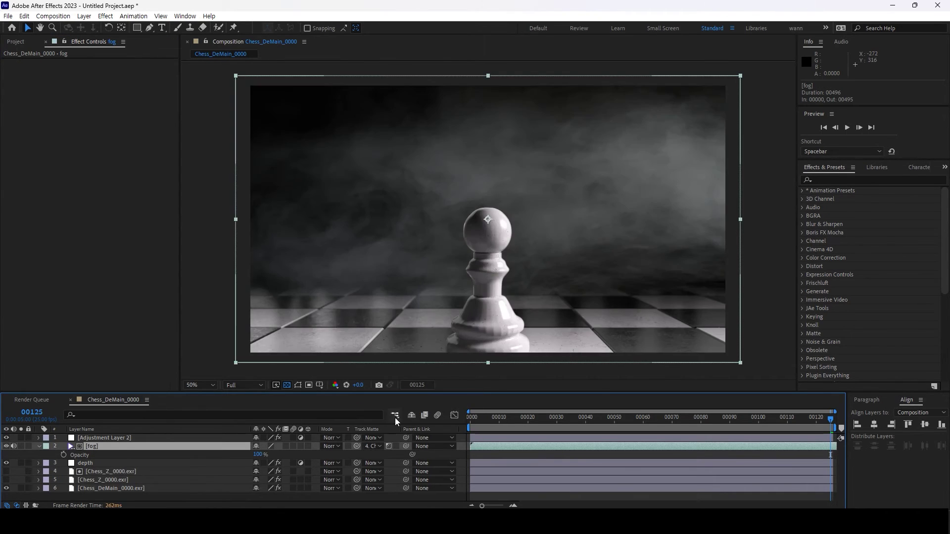
- Try Screen and Soft Light blending on the fog, then return it to Normal
click(80, 447)
key(Home)
click(330, 446)
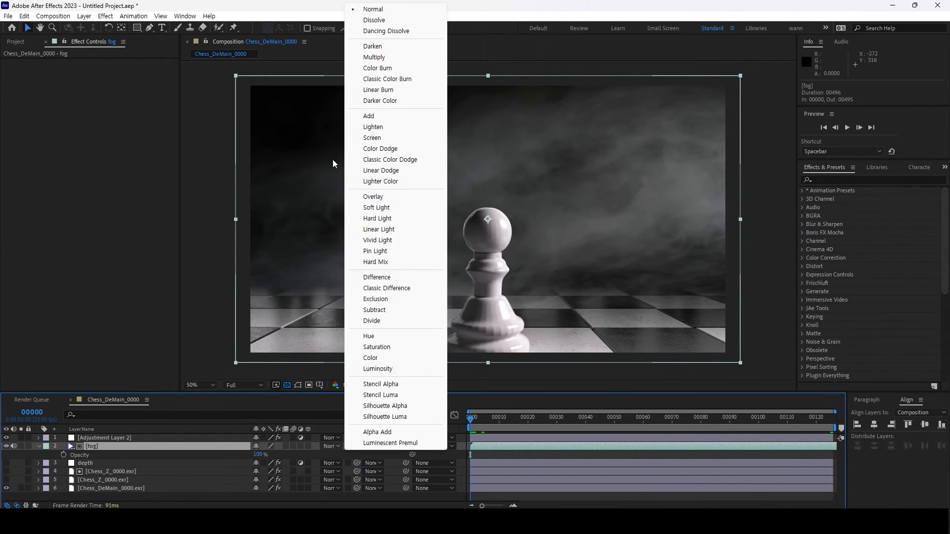
click(359, 149)
click(330, 447)
click(357, 206)
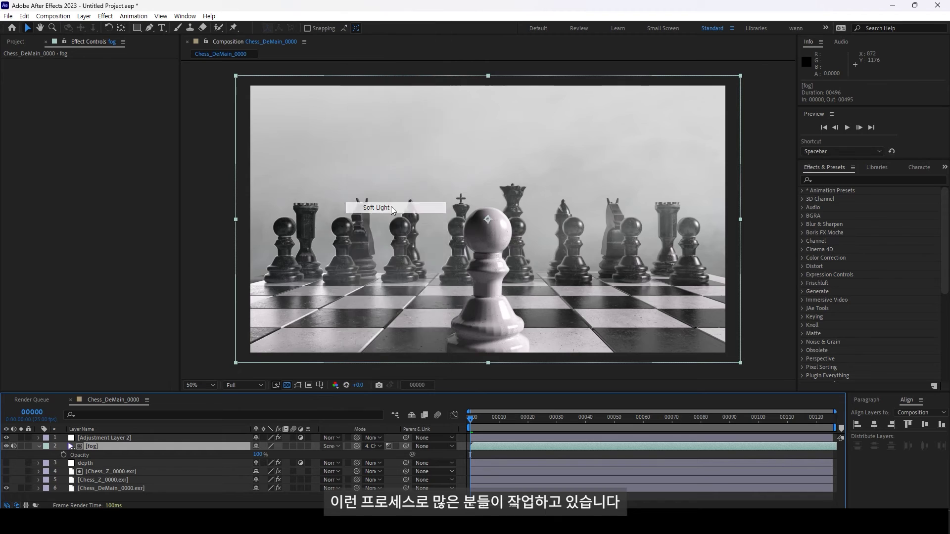
key(ctrl+z)
click(330, 446)
click(368, 10)
- Set the fog layer's opacity to 80% and preview the fogged shot
click(332, 458)
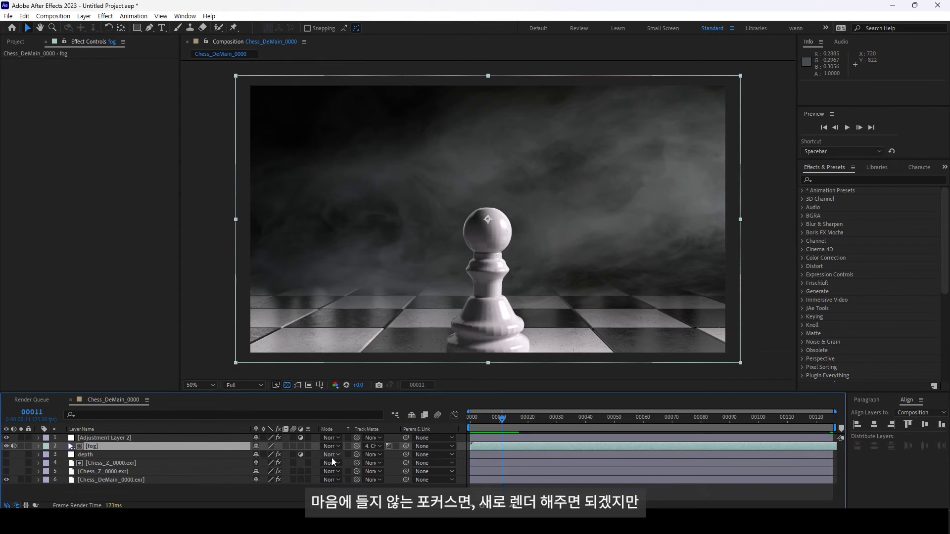
drag(258, 455, 263, 456)
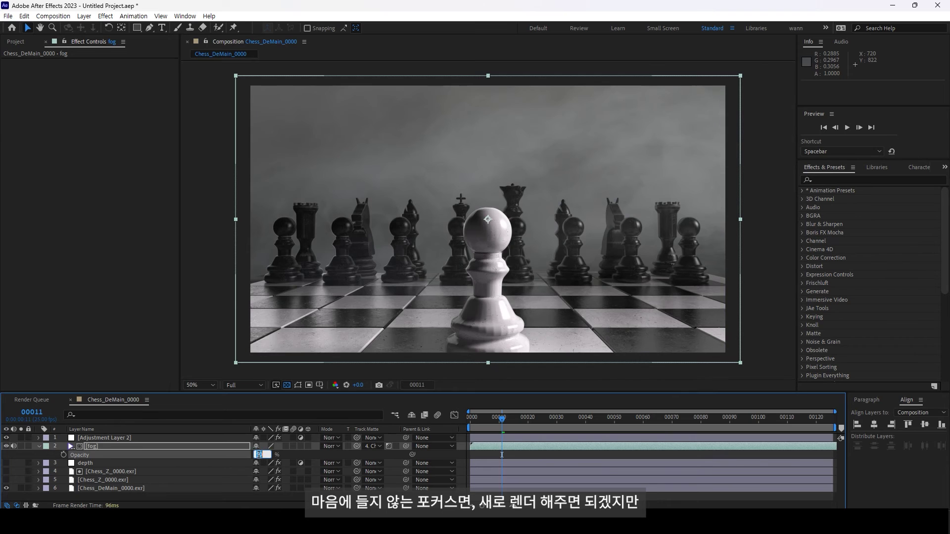
text(80)
key(Return)
key(space)
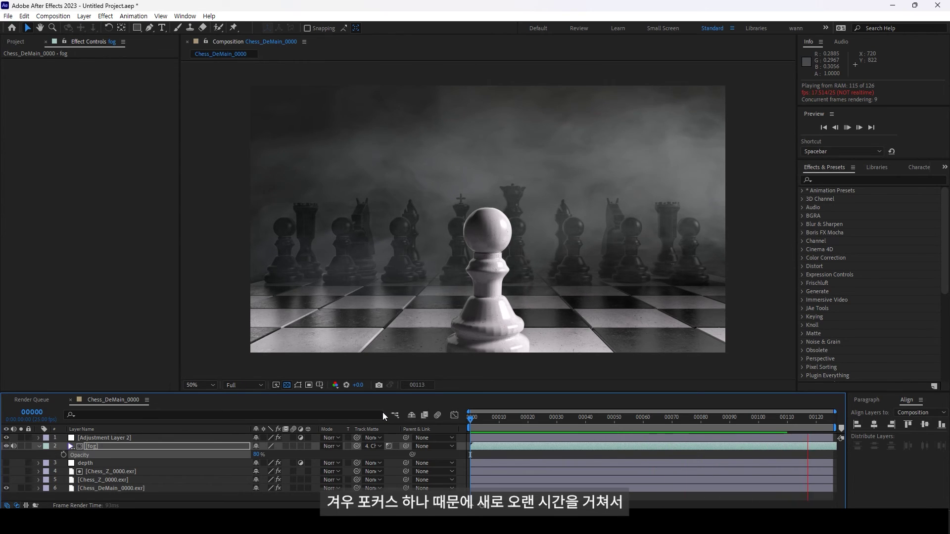
- Set the depth blur's focus on the pawn with Select Depth and enable the depth layer
click(105, 461)
click(102, 118)
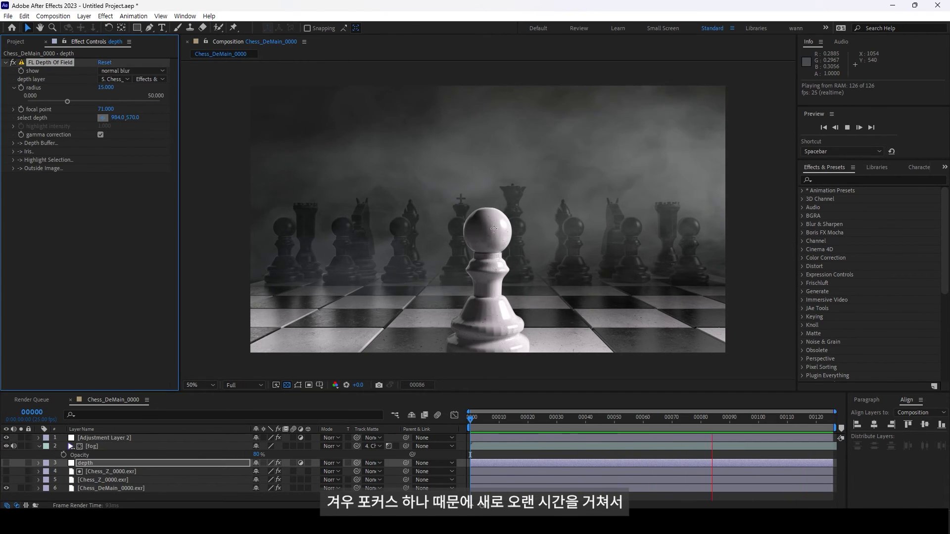
click(494, 230)
click(6, 463)
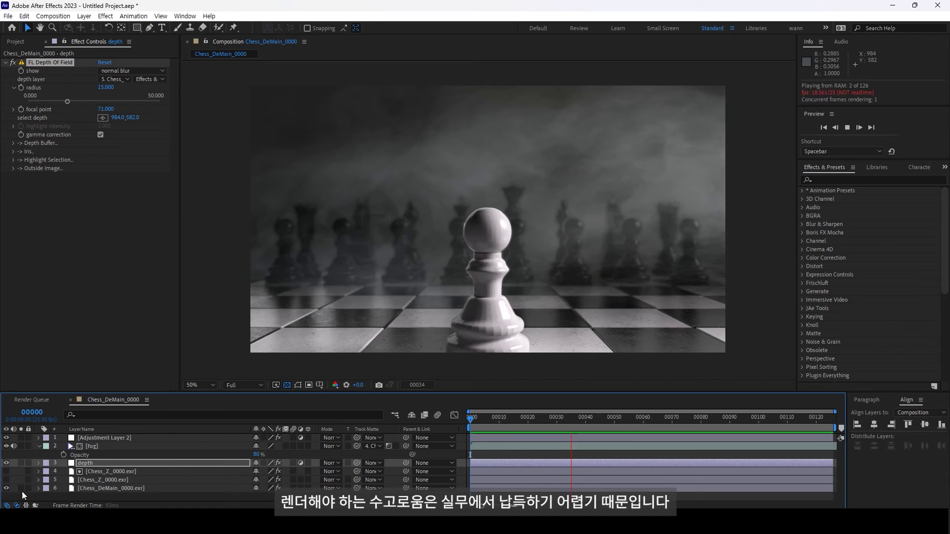
click(579, 415)
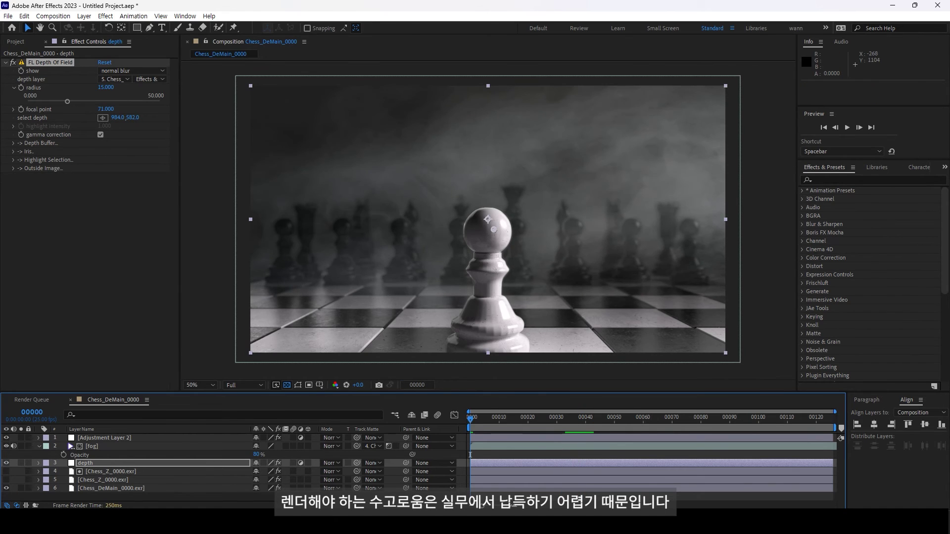
click(226, 310)
- Raise the fog opacity to 96%, preview, and switch Cinema 4D Render Settings to Advanced
drag(256, 454, 267, 454)
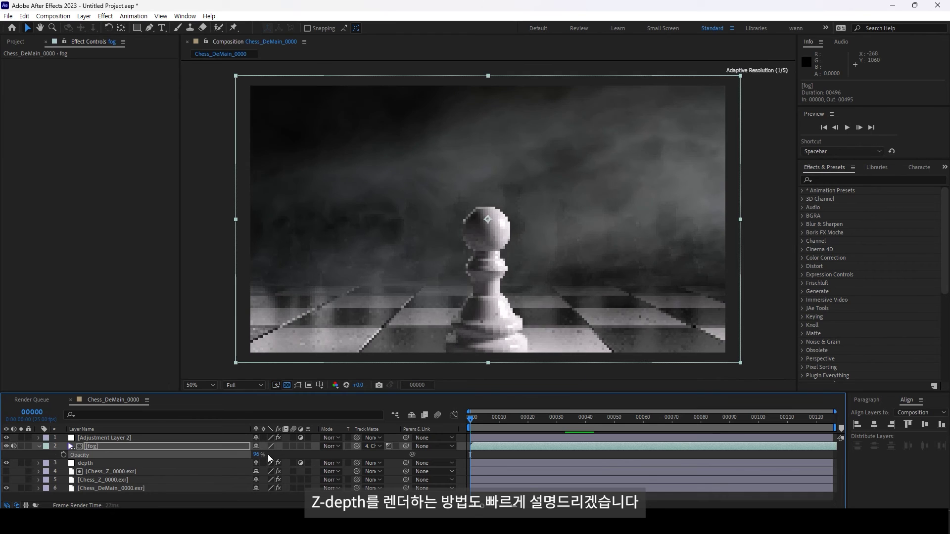
key(space)
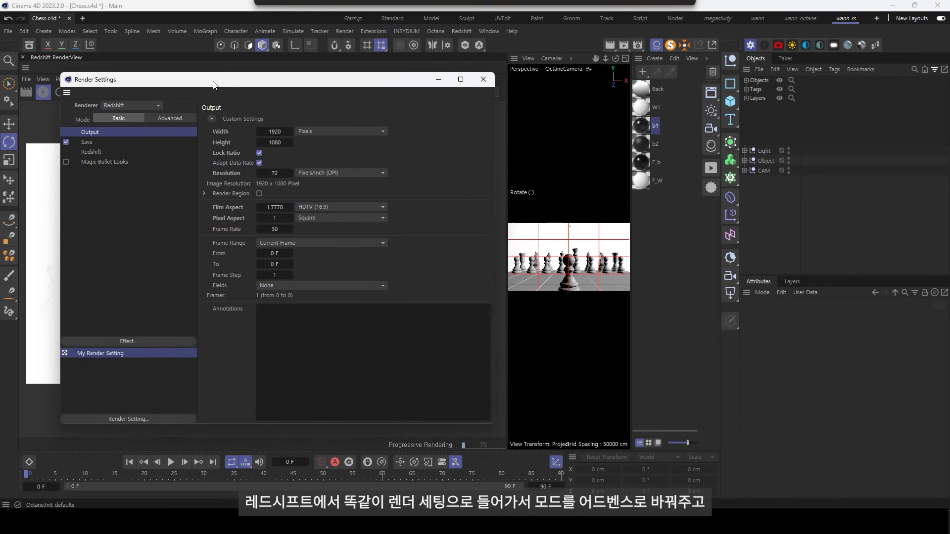
drag(214, 85, 196, 83)
click(156, 117)
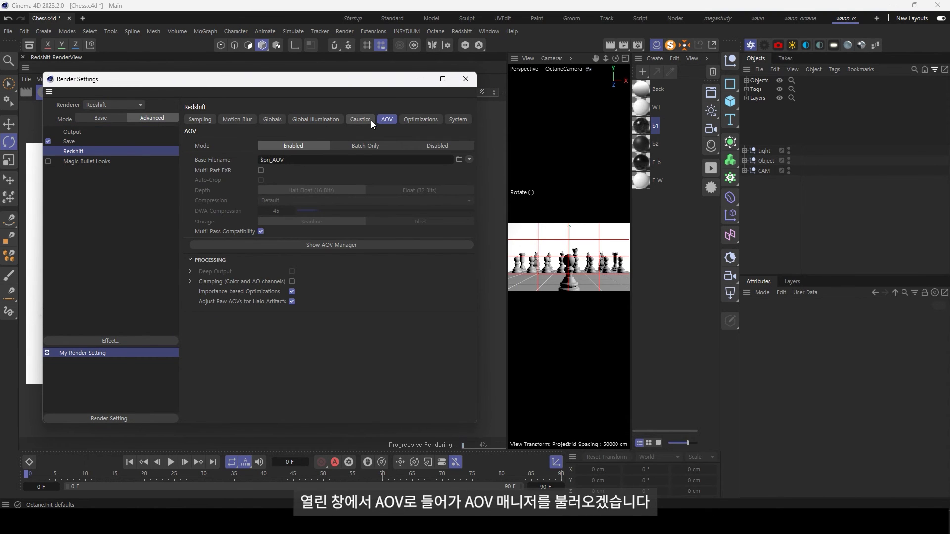
- Add a Depth AOV through Redshift's AOV Manager in Render Settings
click(190, 121)
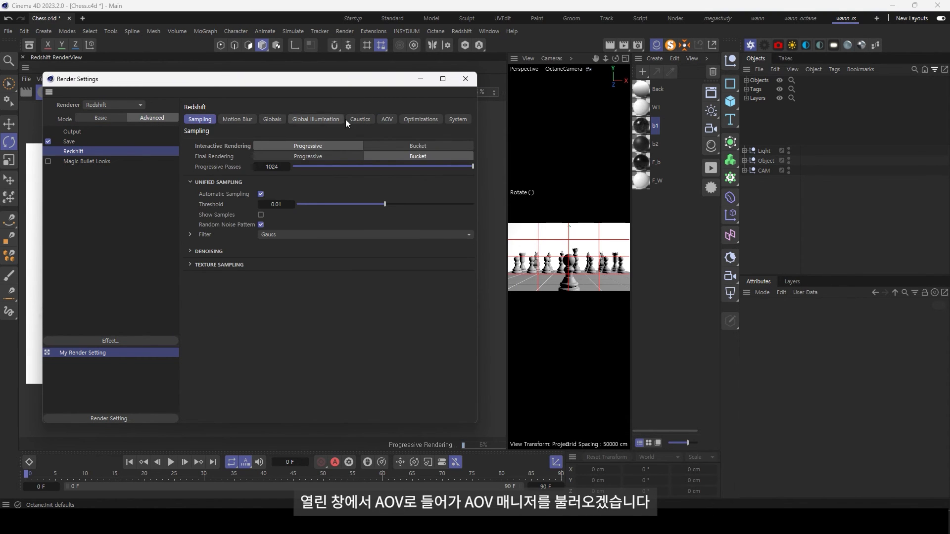
click(387, 120)
click(353, 249)
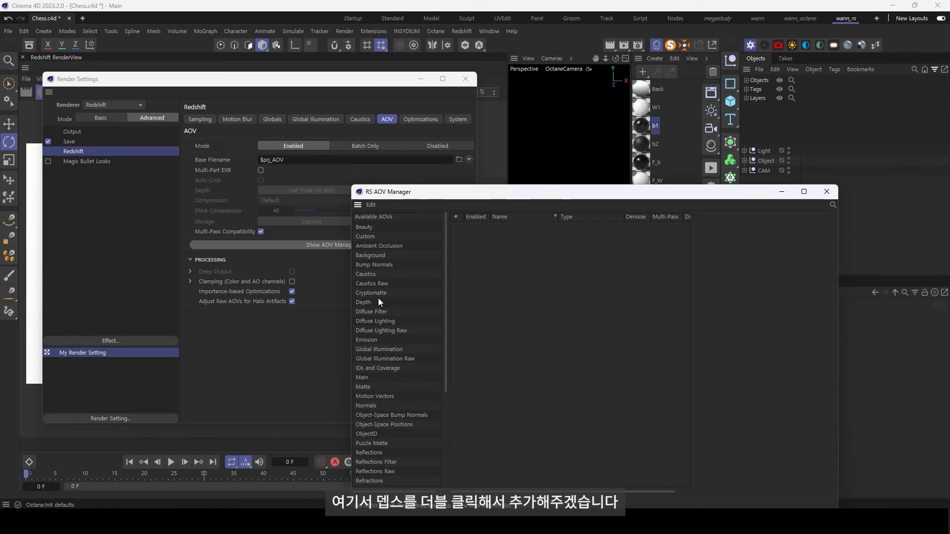
double_click(364, 302)
- Set the Z depth AOV's depth mode to Z Normalized
drag(579, 194, 644, 111)
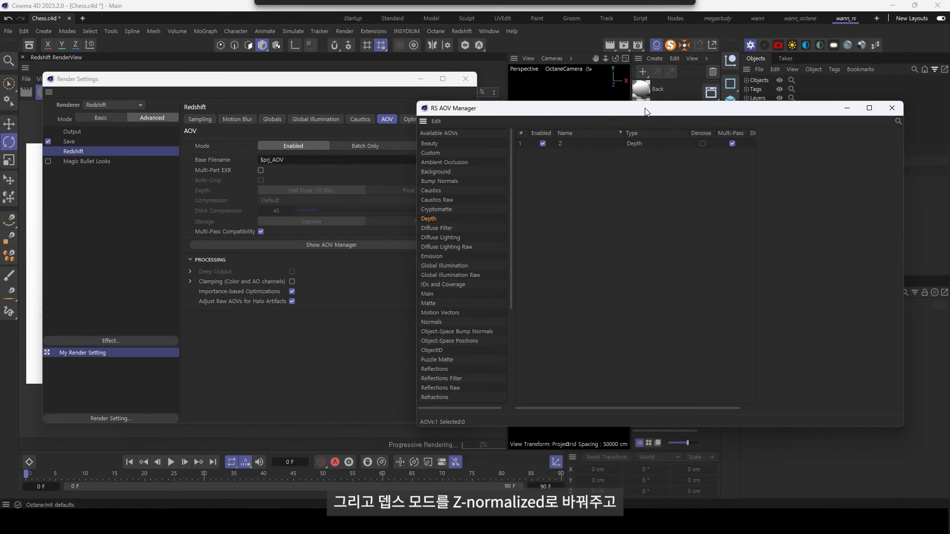
click(562, 144)
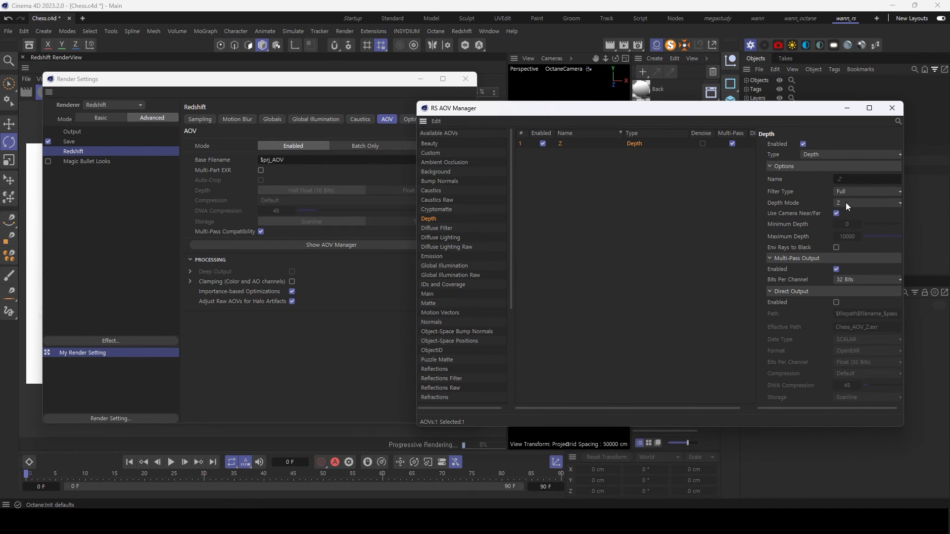
click(846, 203)
click(858, 225)
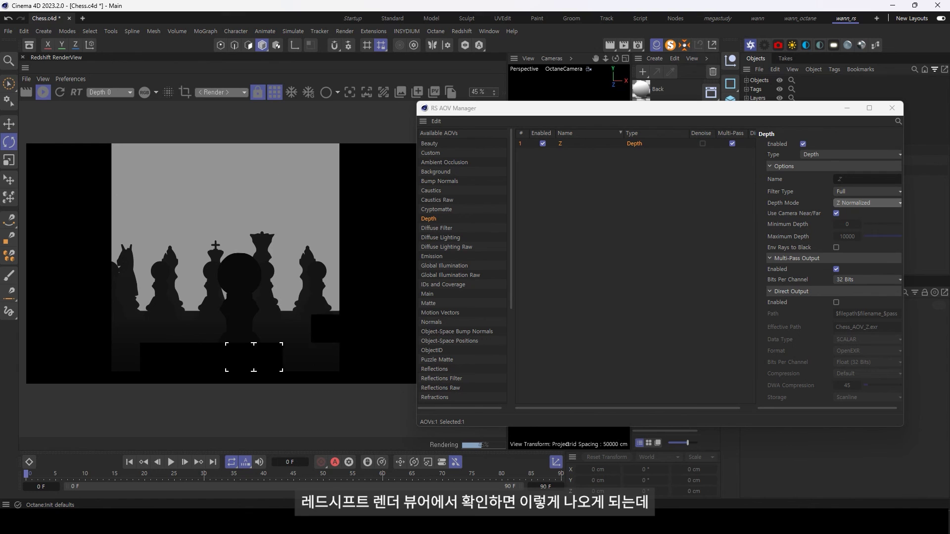
- Turn off Use Camera Near/Far and set Maximum Depth to 2000 on the Z AOV
click(836, 213)
click(850, 237)
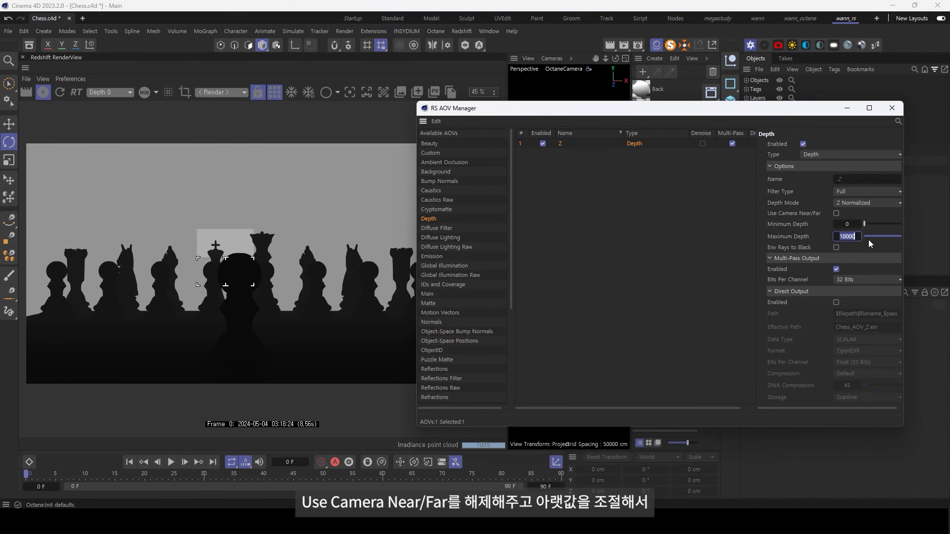
text(3000)
key(Return)
drag(418, 323, 472, 323)
drag(865, 237, 862, 239)
text(2000)
key(Return)
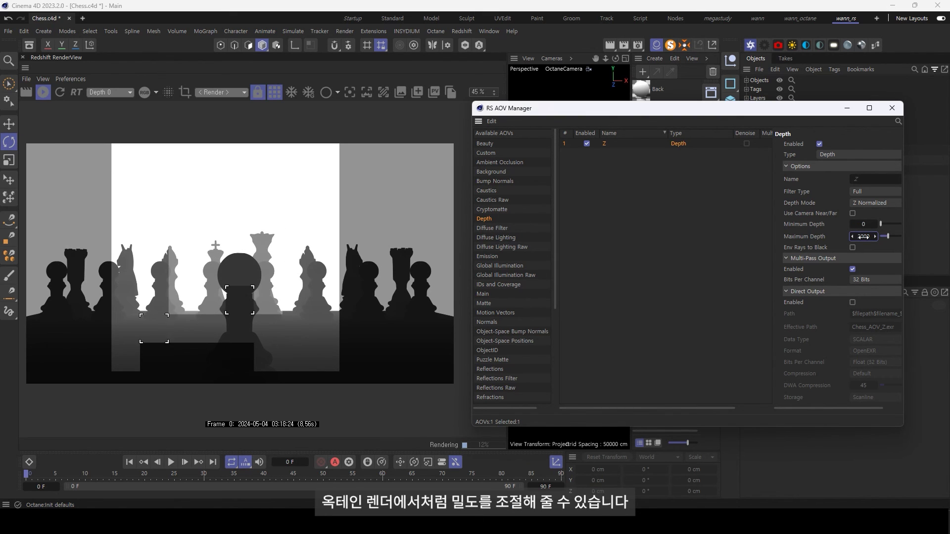